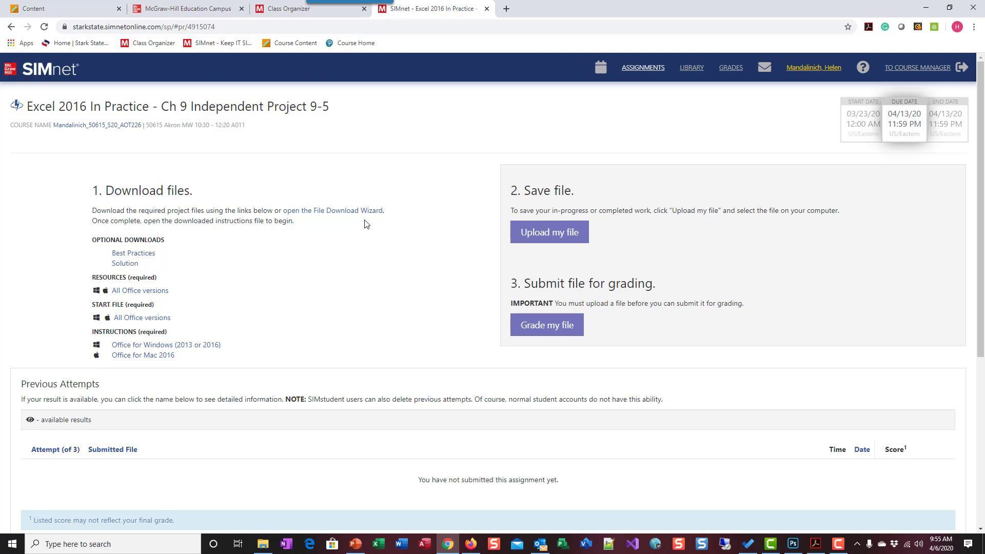
- Download the Windows instructions, the start file and the resources archive for Independent Project 9-5
click(161, 347)
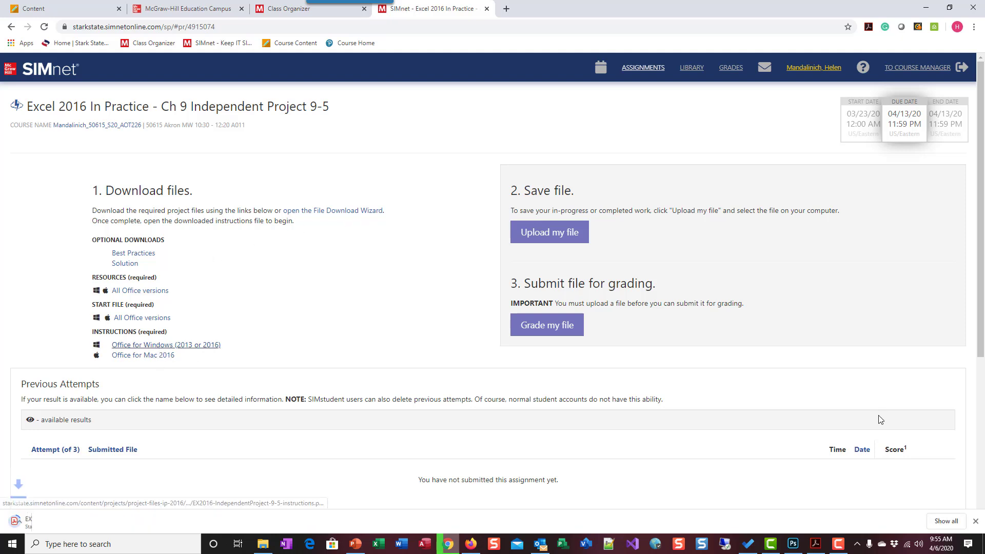
click(142, 318)
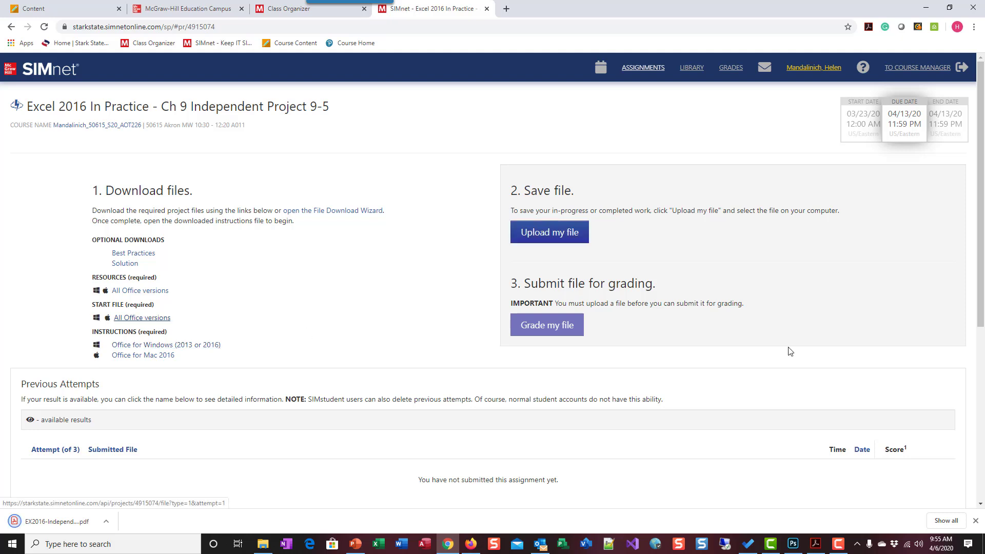
click(141, 292)
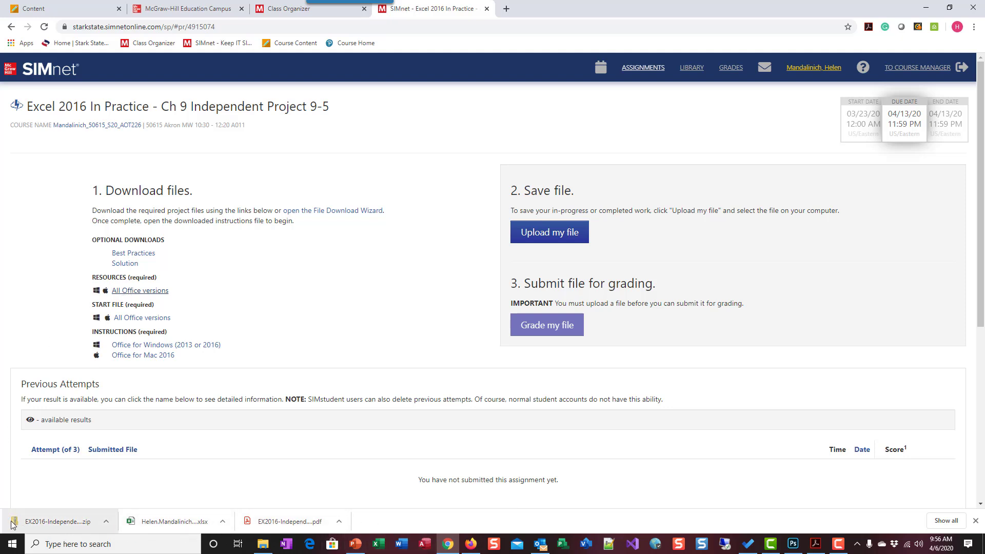
- Extract the downloaded EX2016-IndependentProject-9-5-resources (1) archive to its default folder in Downloads and close the extraction windows
click(41, 522)
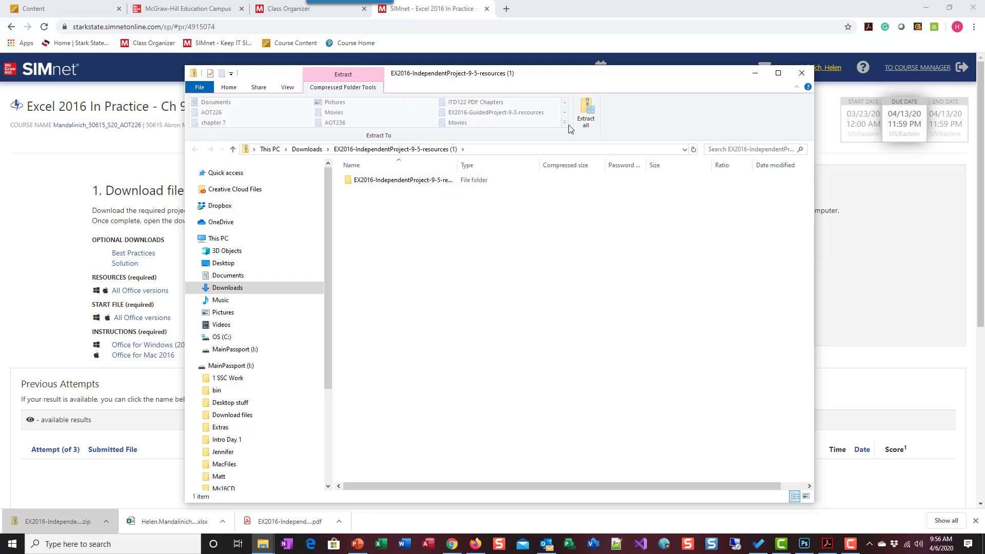
click(472, 183)
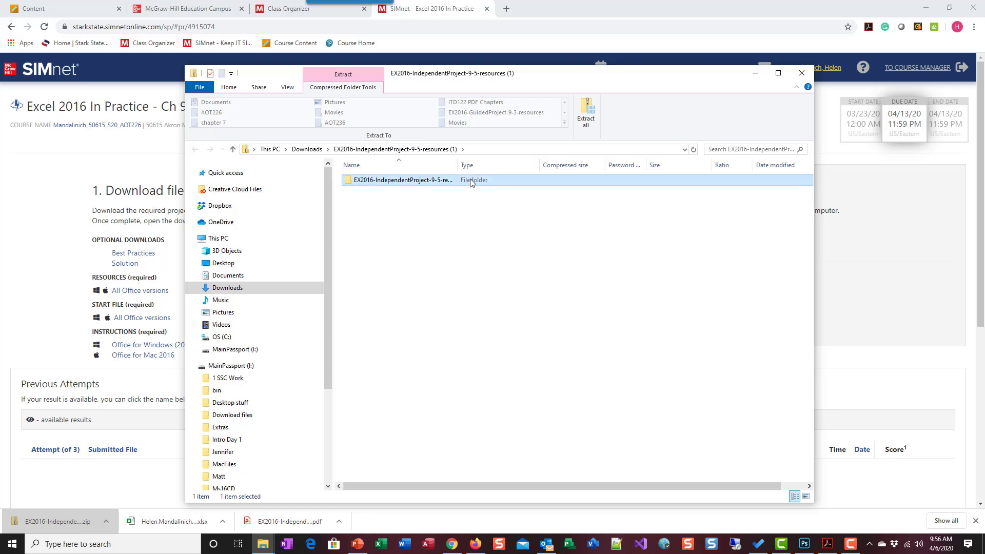
click(586, 113)
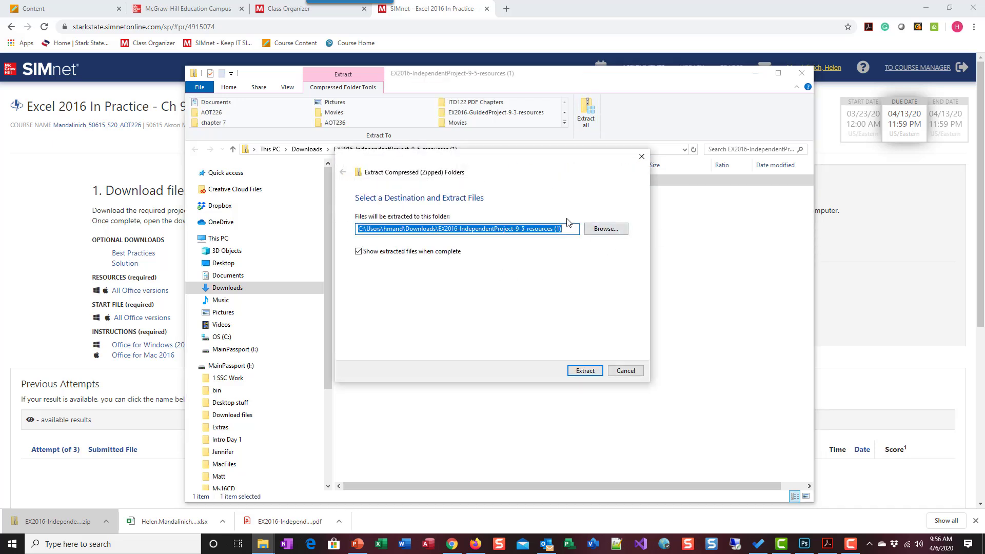
click(585, 371)
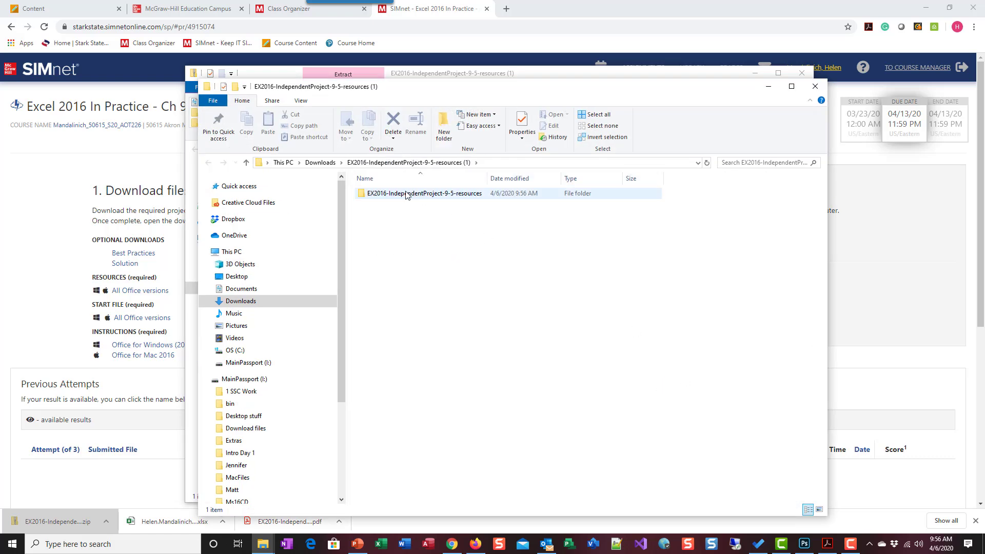
click(815, 86)
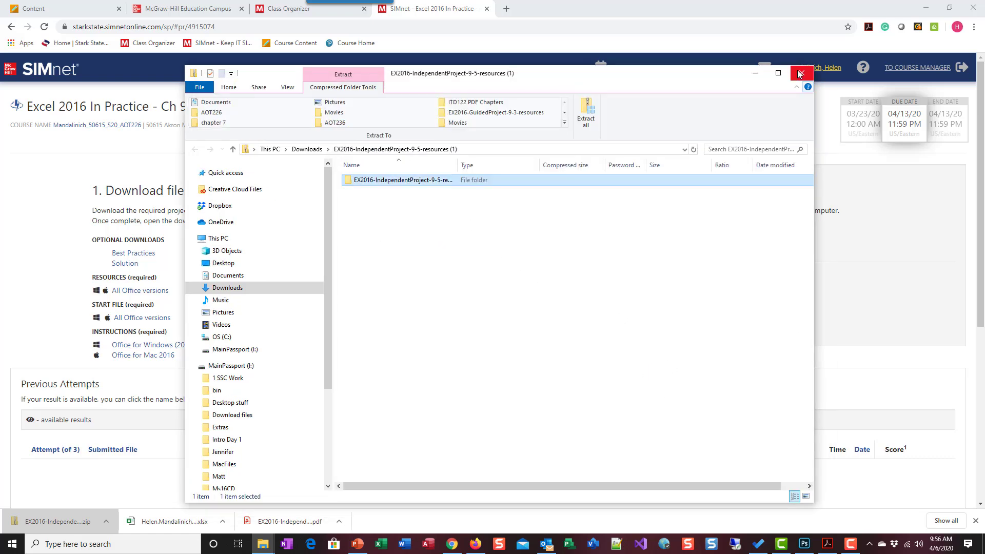
click(801, 73)
- Check the Downloads folder for the extracted Independent Project 9-5 resources folder
click(263, 545)
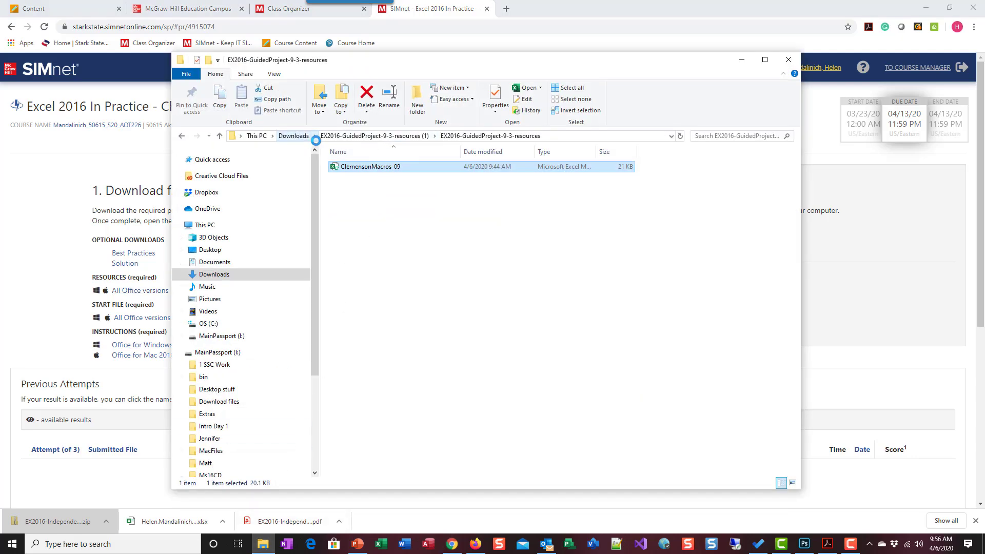
click(293, 136)
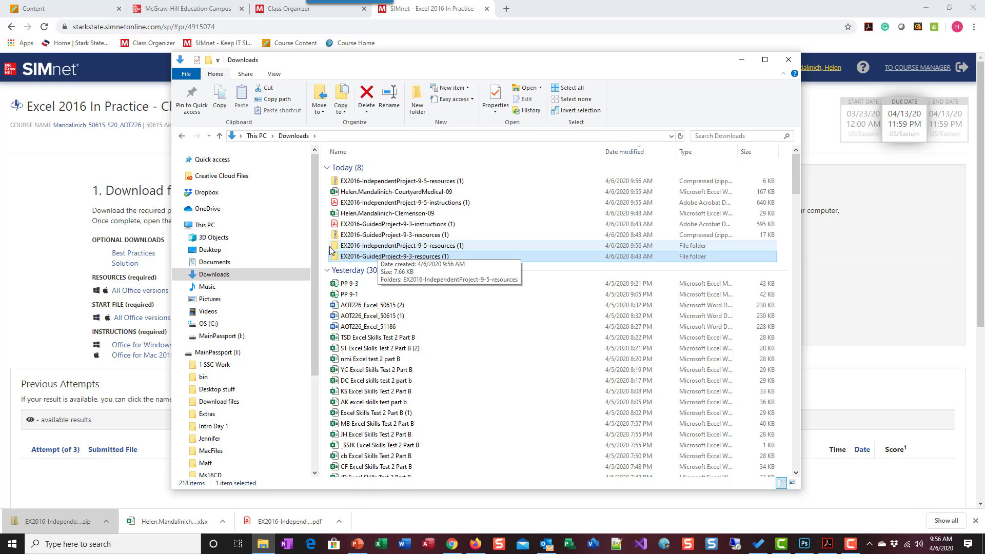
click(748, 65)
- Restore the browser window to half the screen and open the downloaded Independent Project 9-5 instructions PDF
click(951, 8)
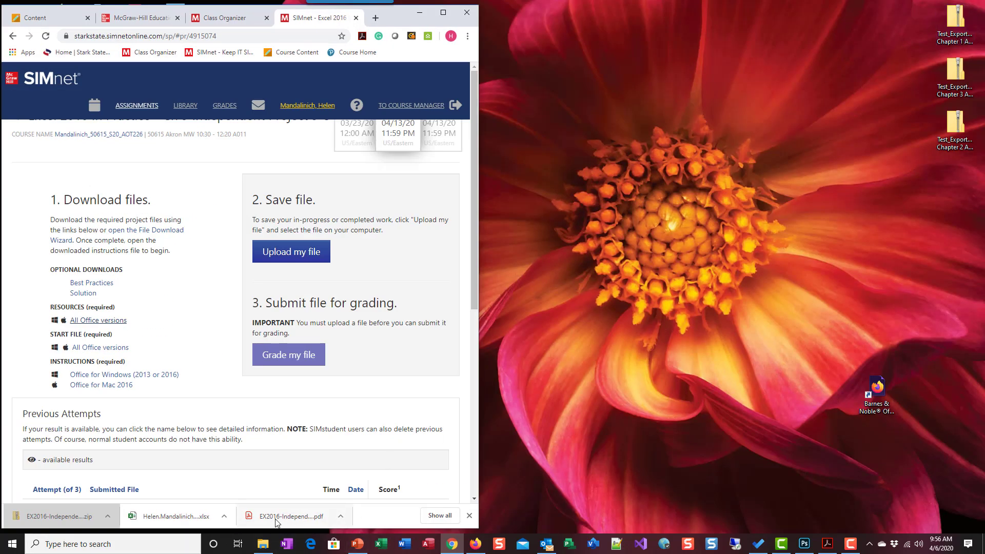
click(276, 519)
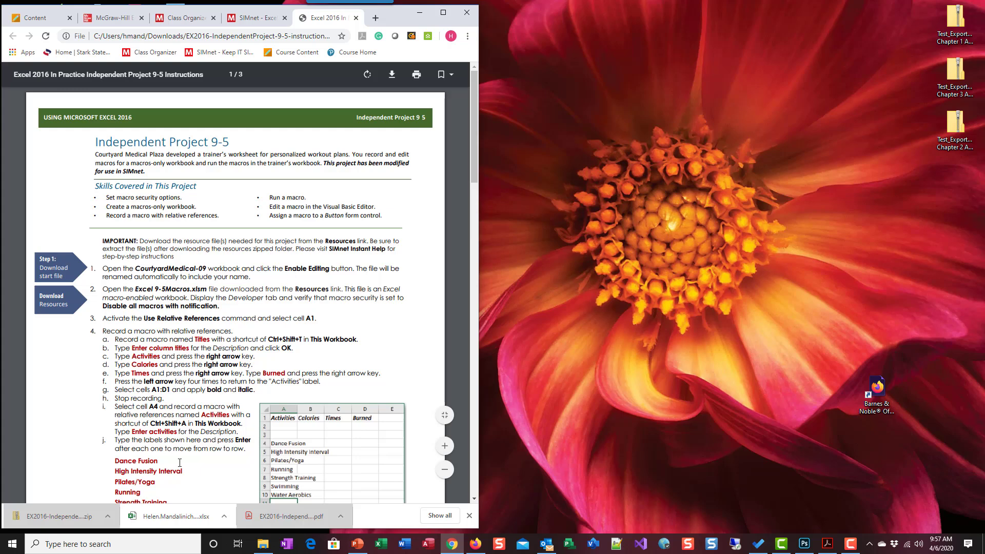
- Open the downloaded CourtyardMedical-09 workbook with editing enabled and size its window to fill the space beside the instructions
click(172, 516)
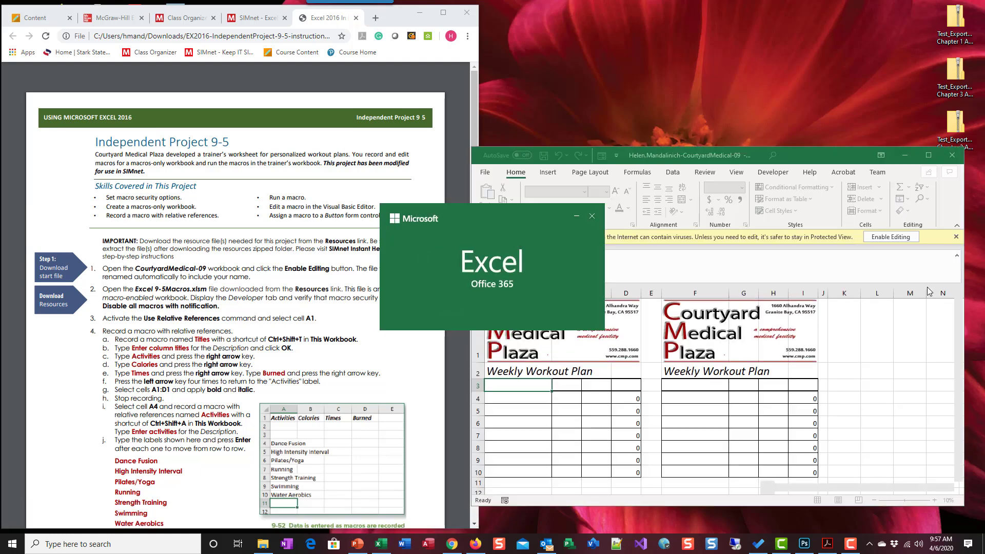
click(898, 188)
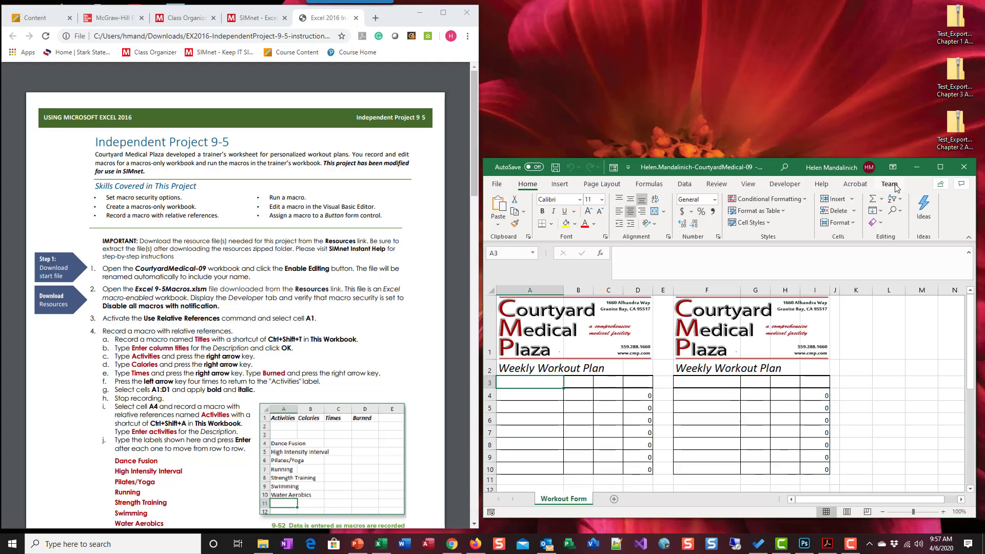
drag(765, 165, 761, 14)
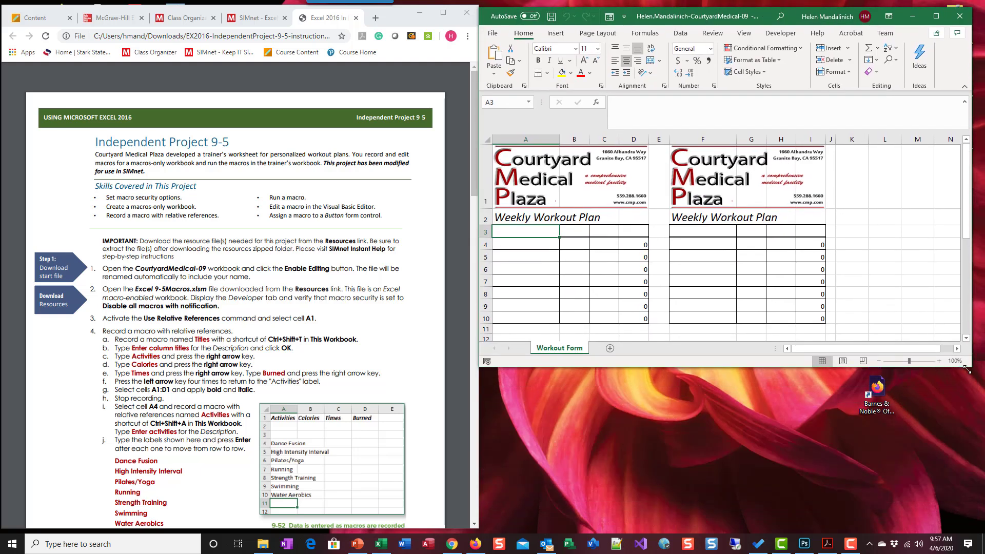
drag(968, 370, 977, 534)
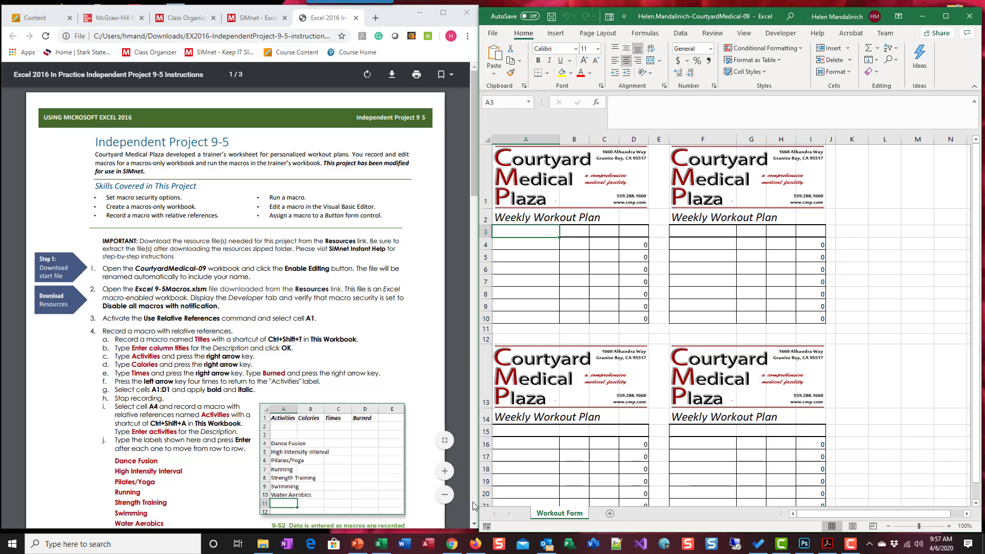
scroll(430, 508, down, 8)
scroll(456, 482, up, 6)
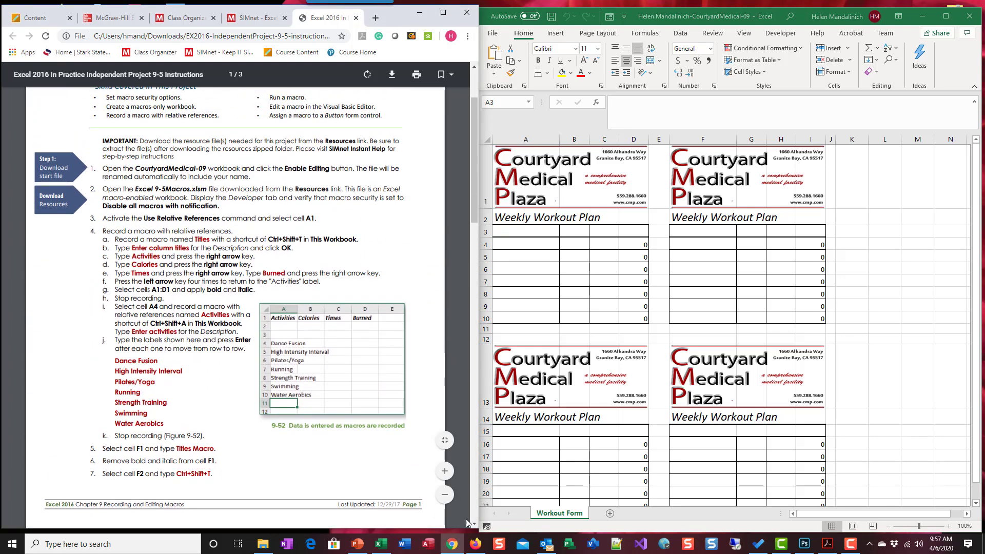
click(452, 547)
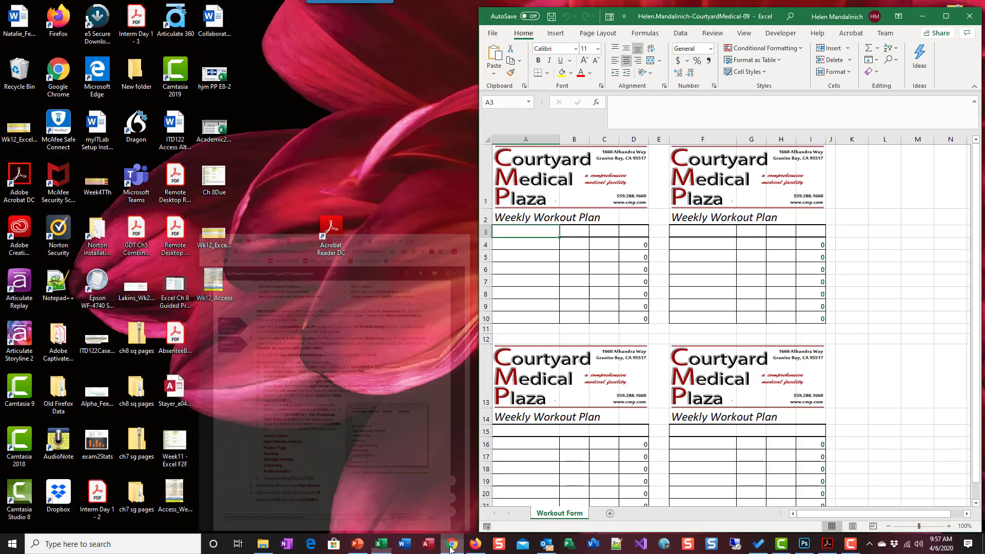
click(452, 547)
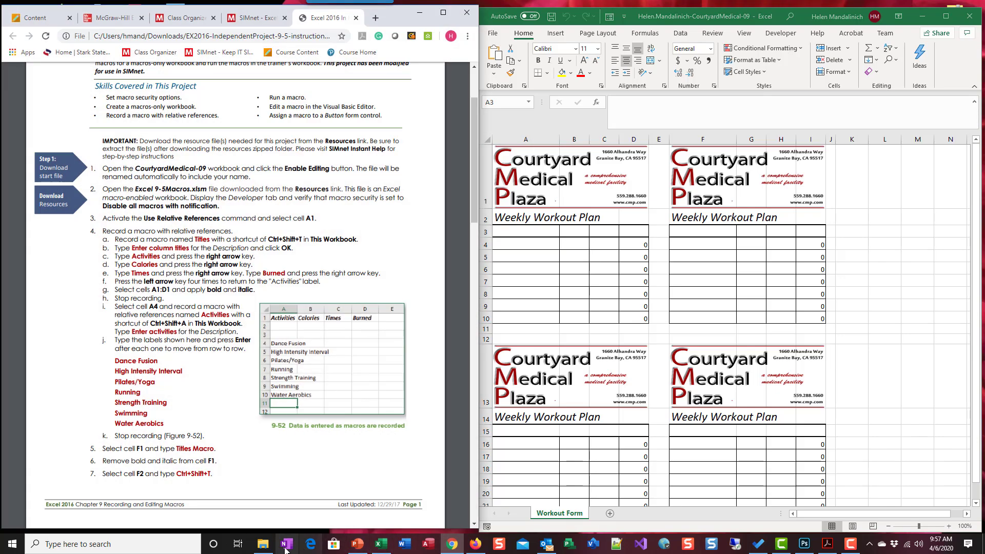
- Open the Excel 9-5Macros workbook from the extracted EX2016-IndependentProject-9-5-resources folder and minimize the folder window
click(262, 544)
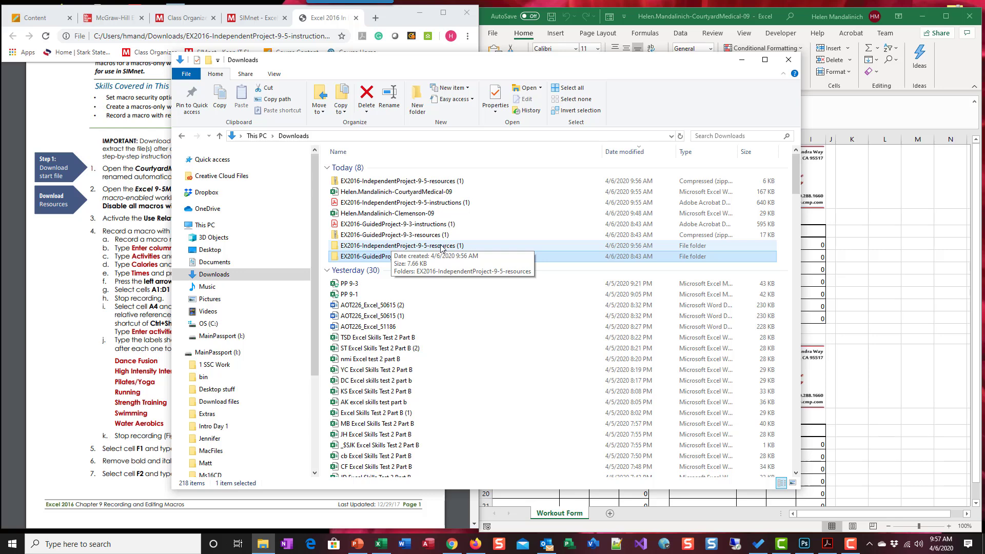
click(359, 249)
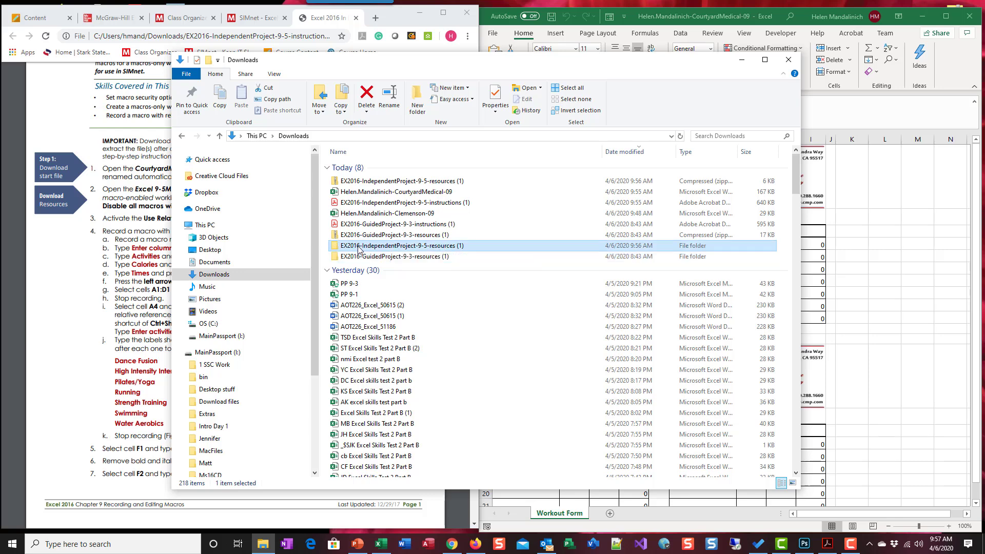
double_click(359, 250)
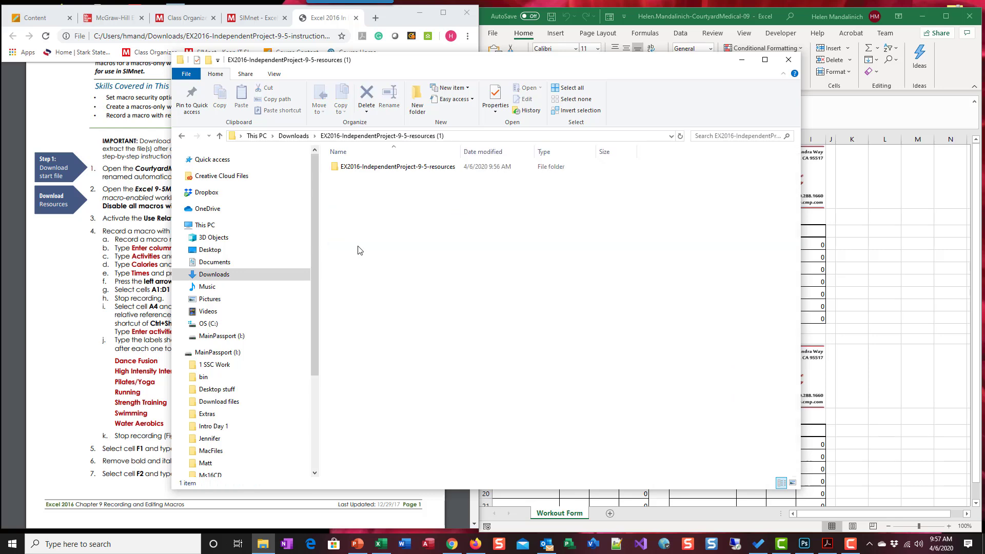
double_click(374, 168)
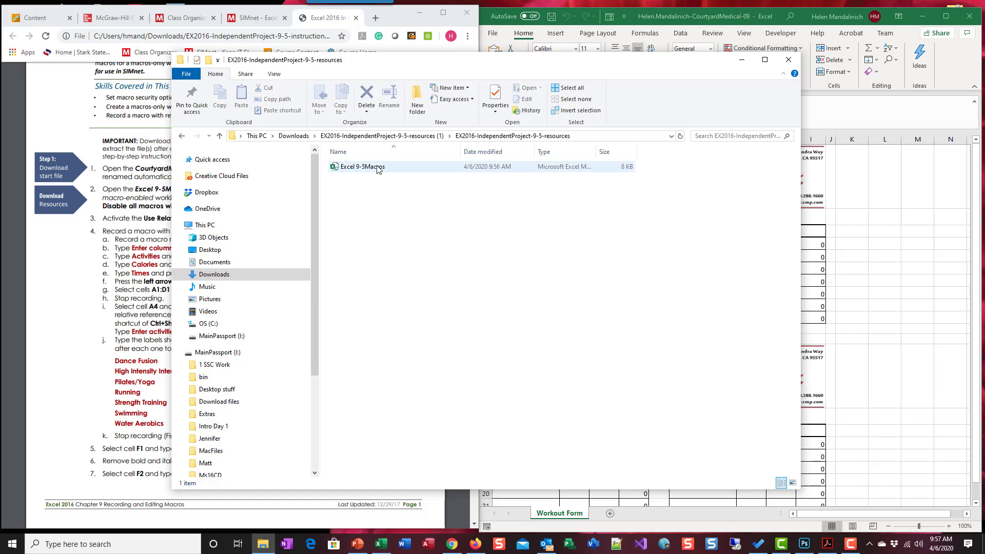
double_click(375, 170)
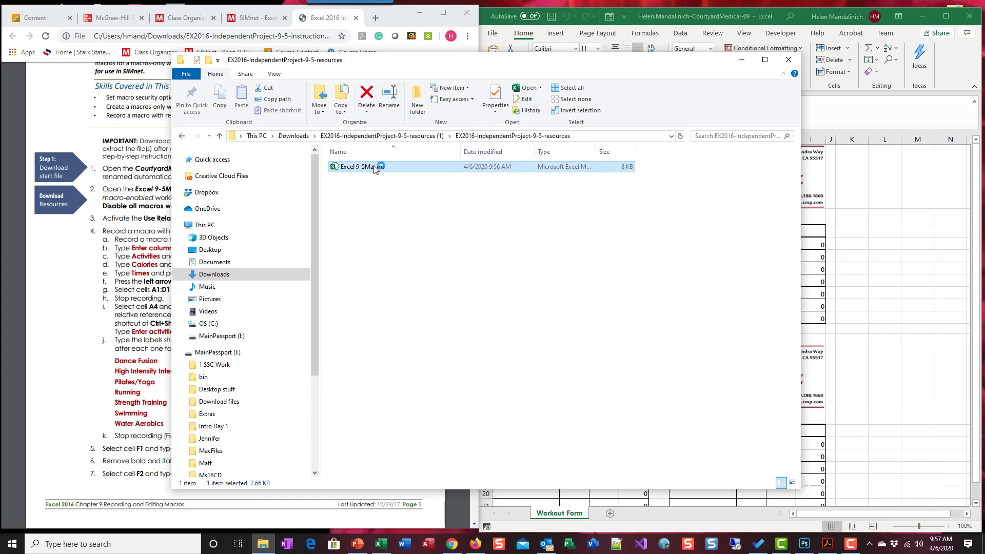
click(399, 67)
click(742, 61)
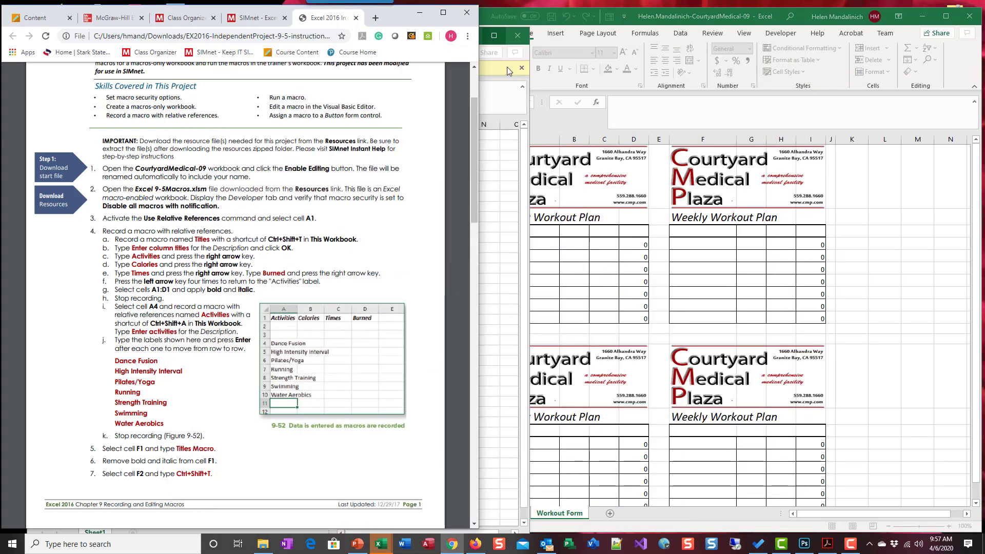
- Enable editing in the Excel 9-5Macros workbook and place its window beside the instructions, over the lower part of CourtyardMedical-09
click(507, 80)
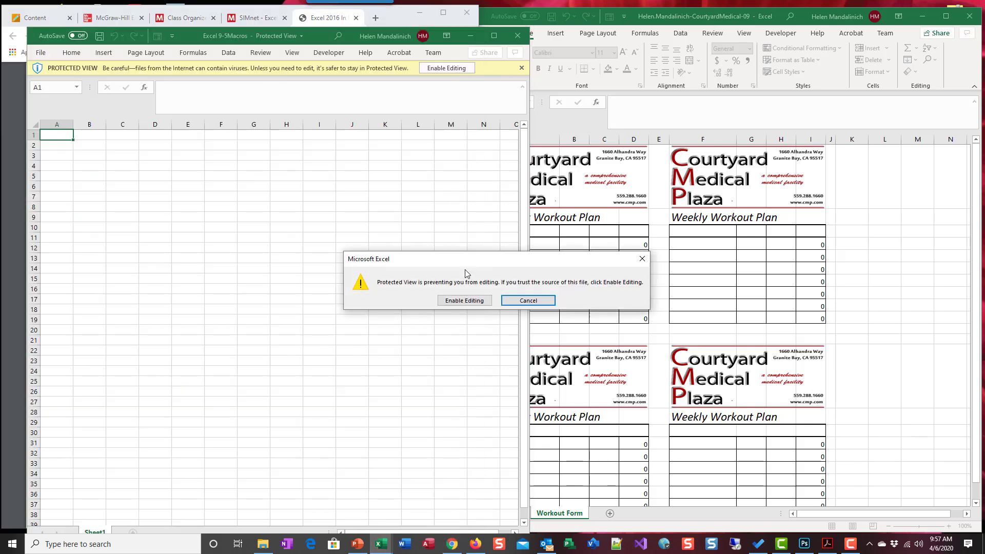
click(464, 300)
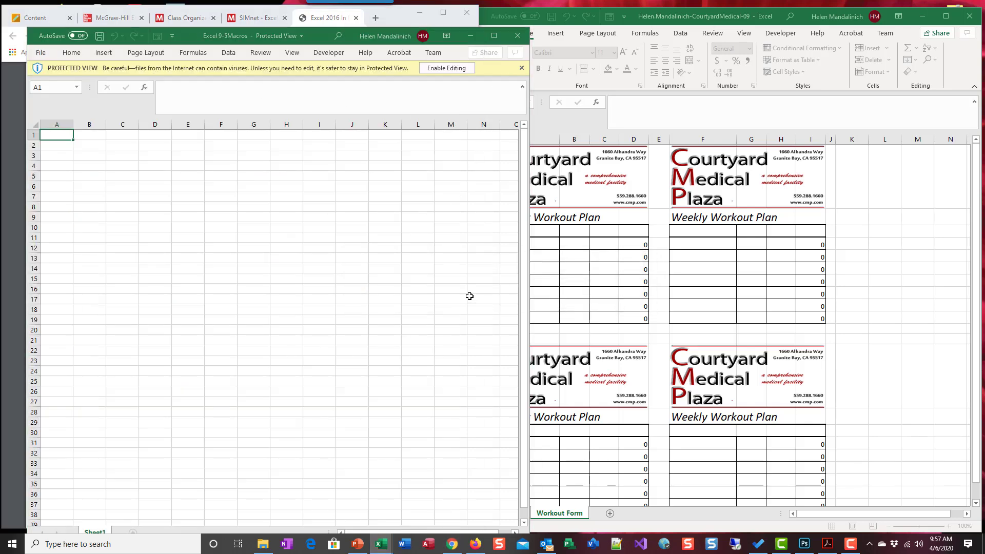
drag(244, 32, 666, 215)
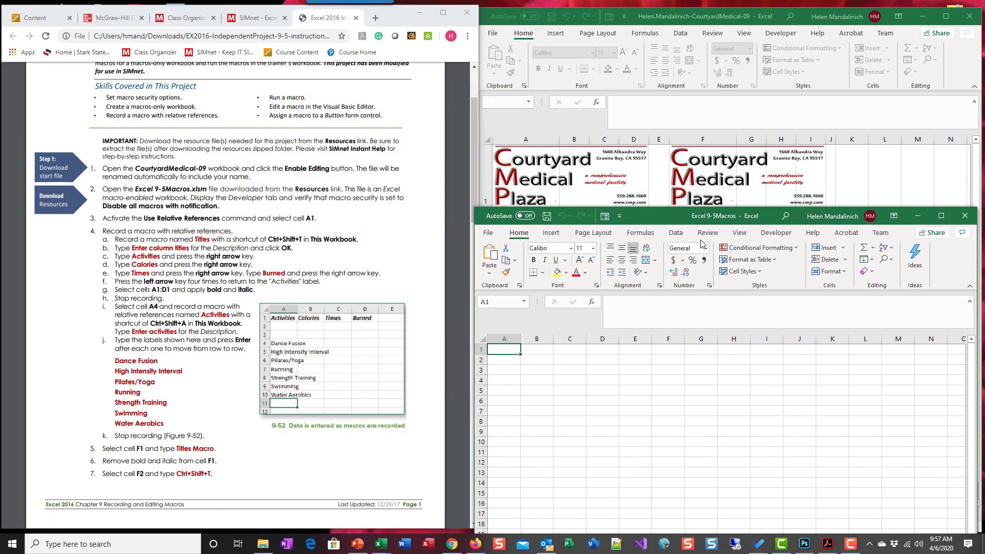
- Check the list of macros available in all open workbooks
click(776, 232)
click(512, 273)
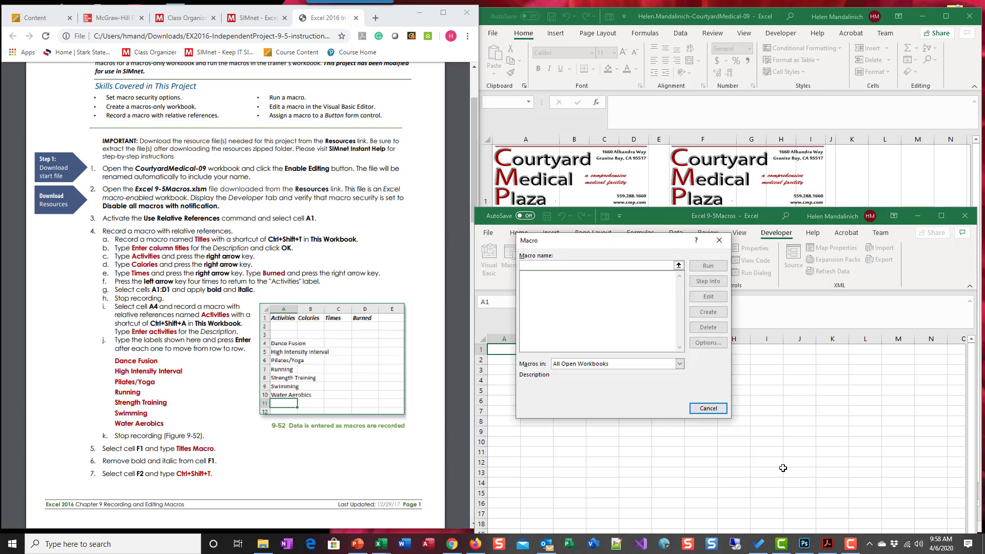
click(716, 409)
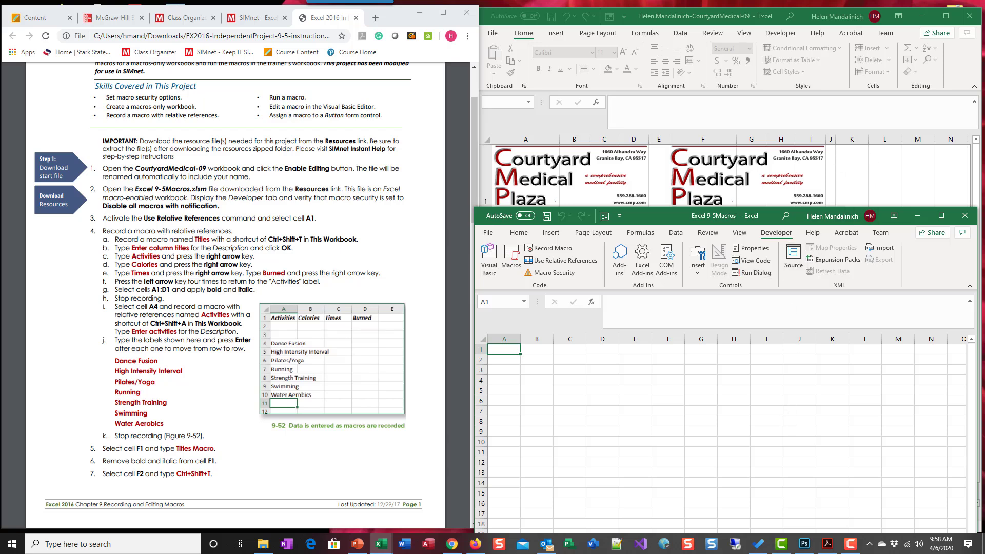
- Open the recent workbook ClemensonMacros-09 from the CourtyardMedical-09 window and move it partly off the instructions
scroll(178, 319, down, 1)
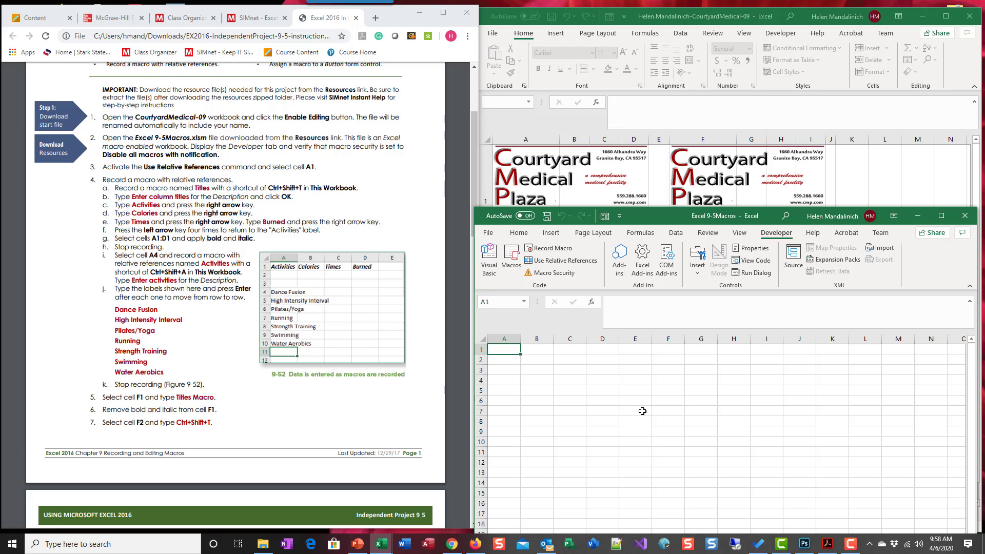
mouse_move(378, 548)
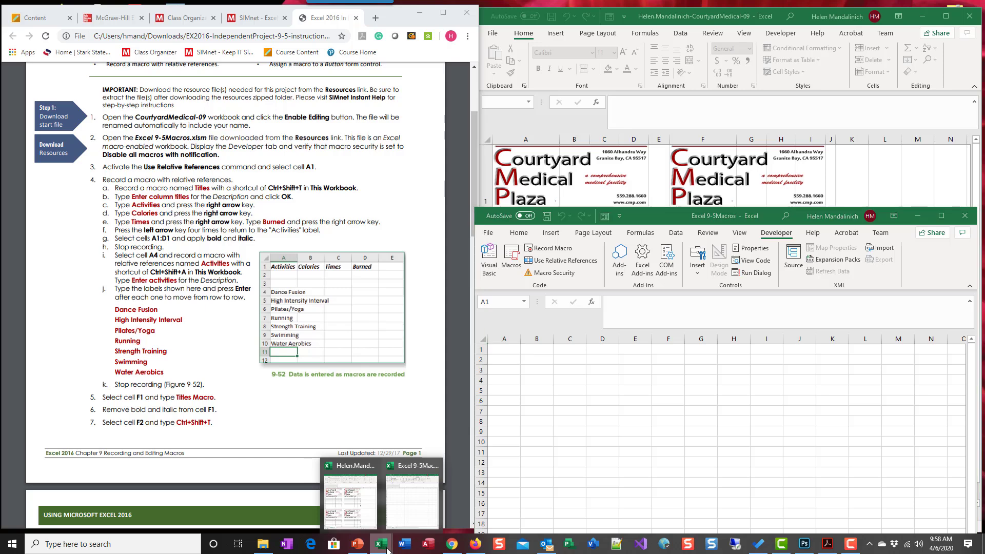
click(501, 40)
click(497, 35)
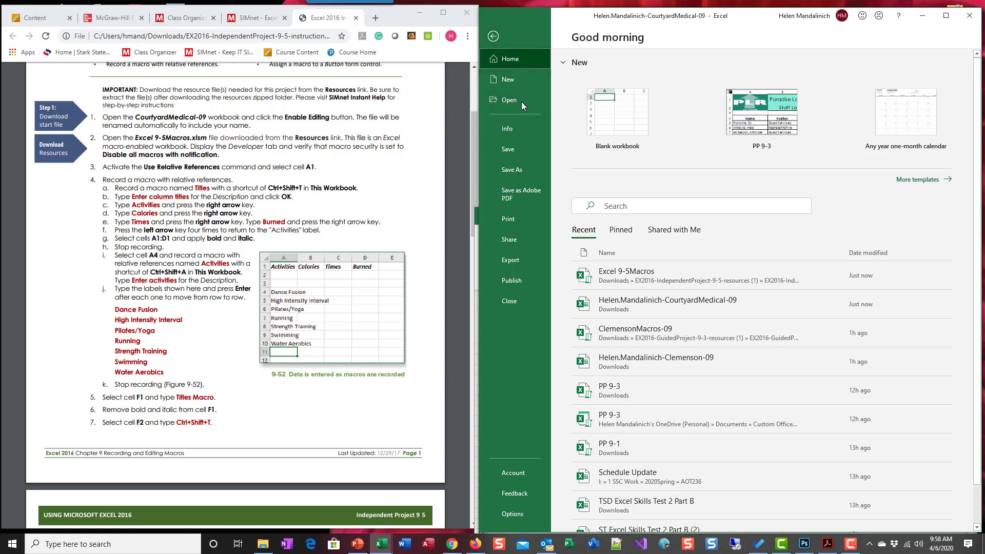
click(720, 336)
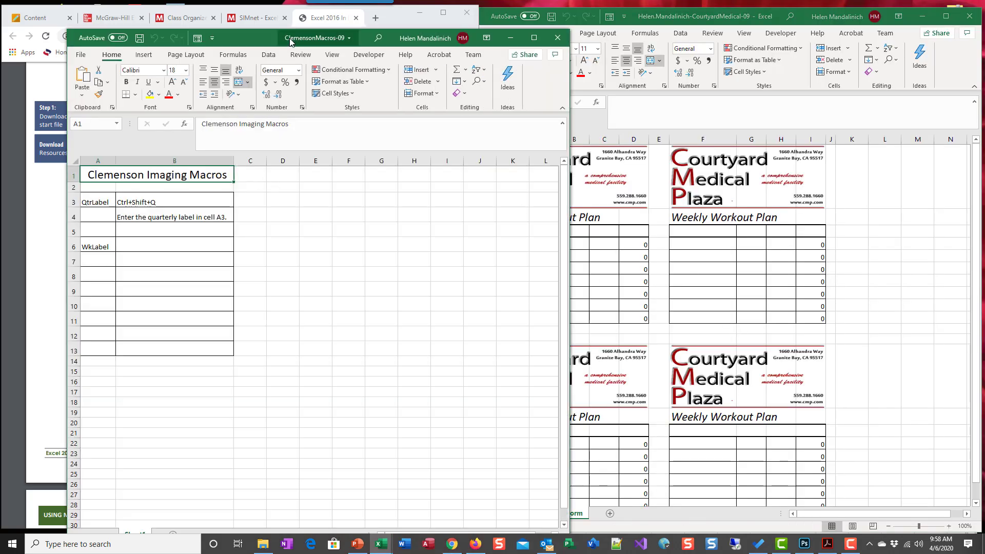
drag(290, 42, 590, 59)
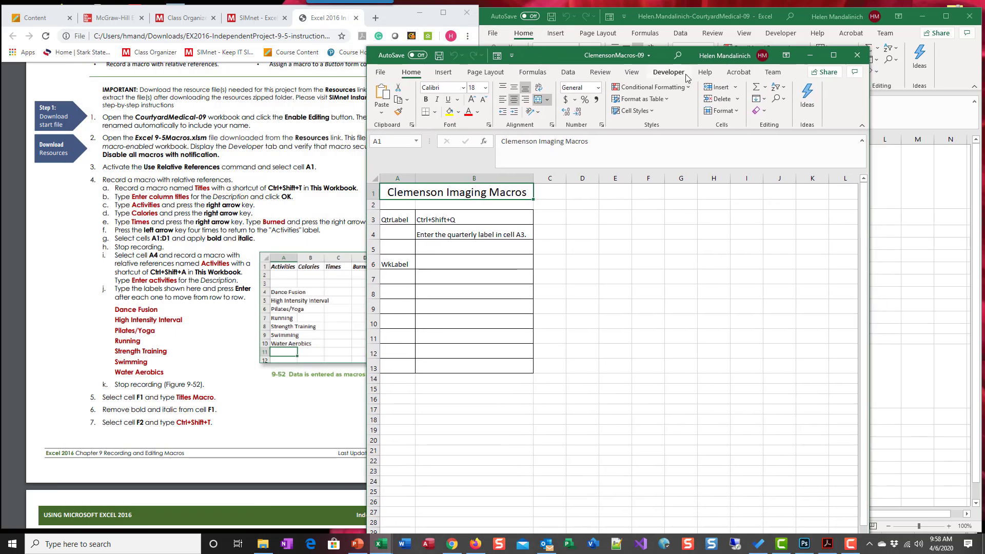
- Examine the code of the QtrLabel macro in ClemensonMacros-09, and close the code editor and that workbook
click(670, 71)
key(alt+F8)
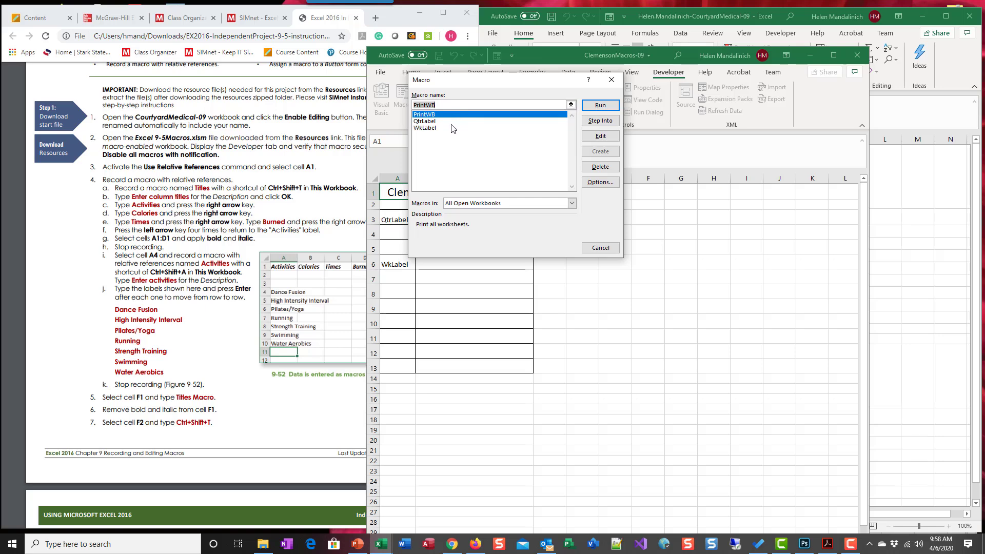
click(454, 121)
click(602, 137)
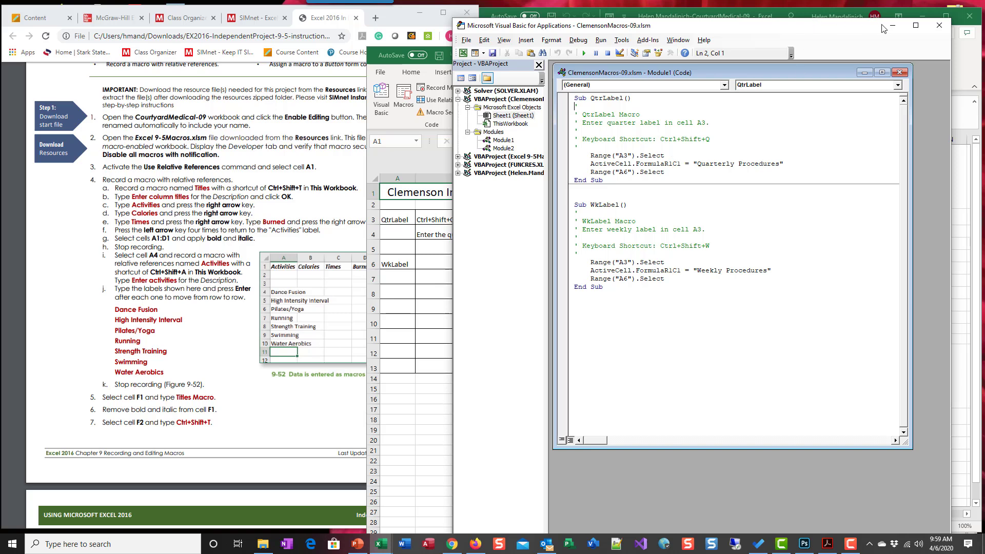
click(940, 25)
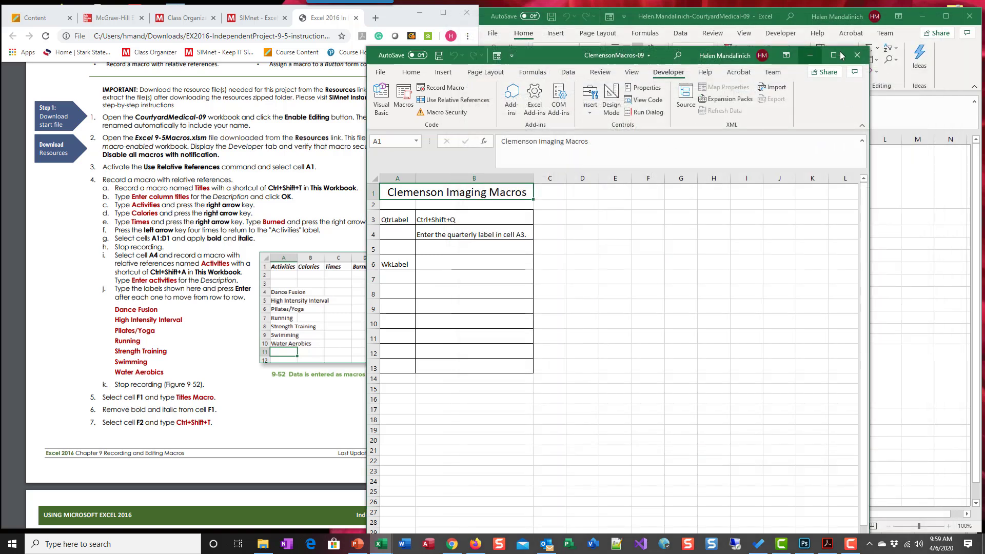
click(857, 55)
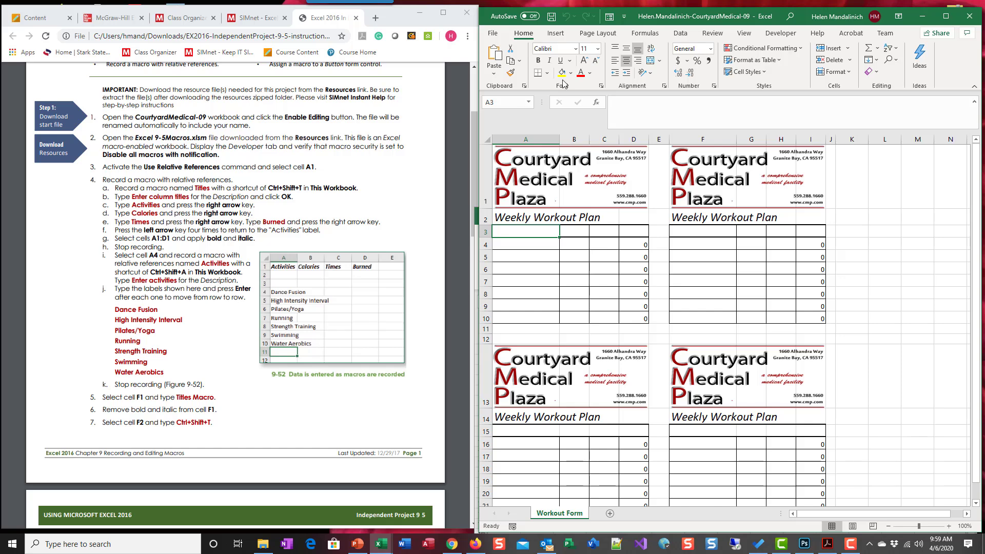
- Turn on Use Relative References for macro recording from the CourtyardMedical-09 workbook, dismissing the mail notifications
click(778, 34)
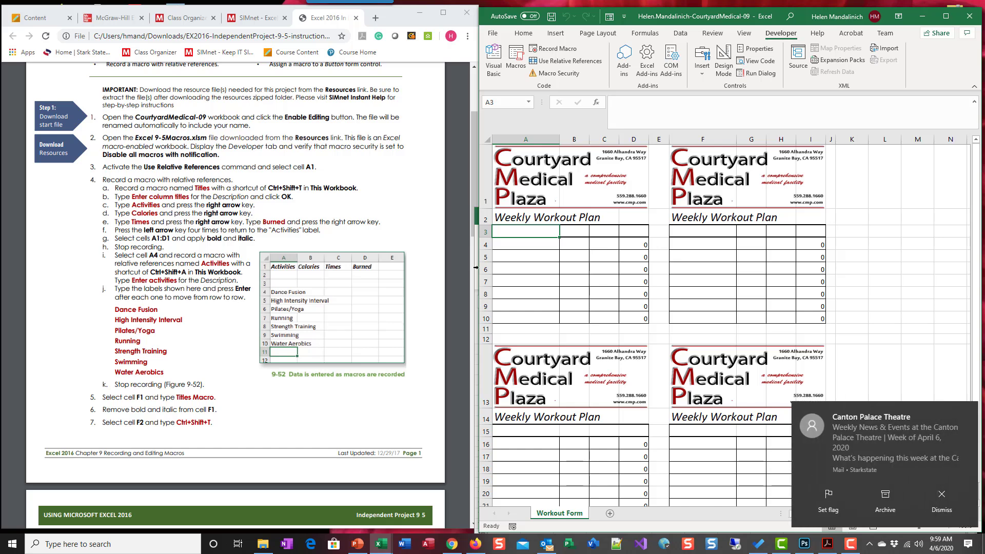
click(941, 498)
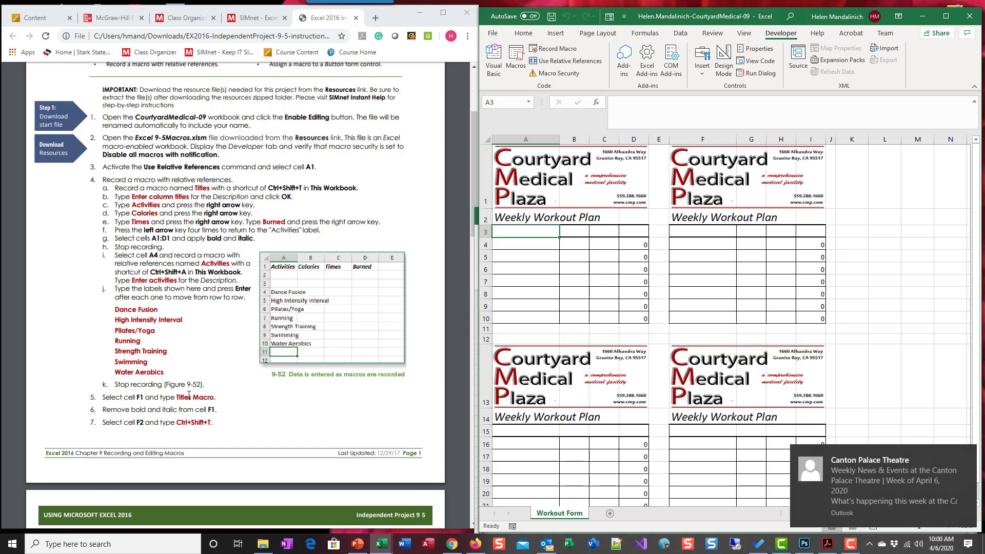
click(964, 457)
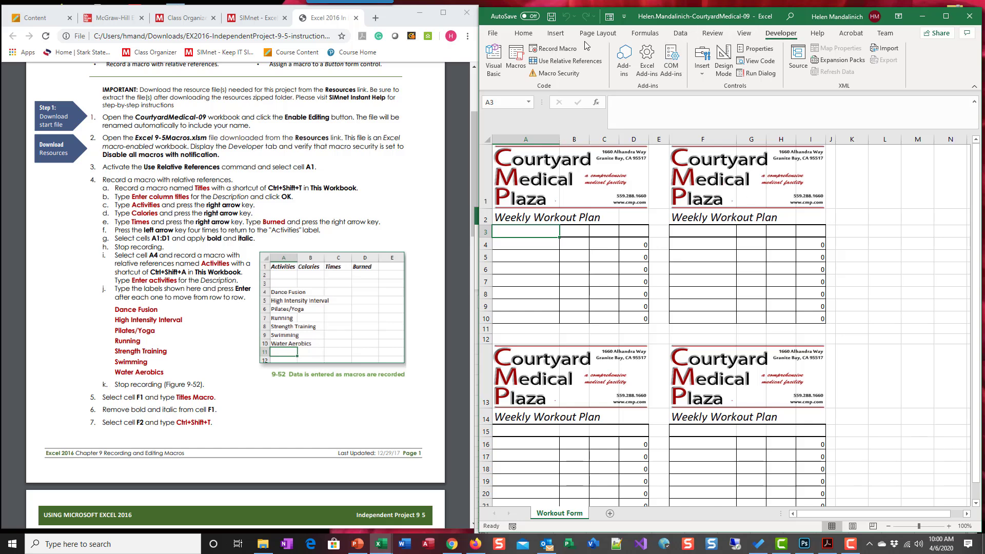
click(565, 60)
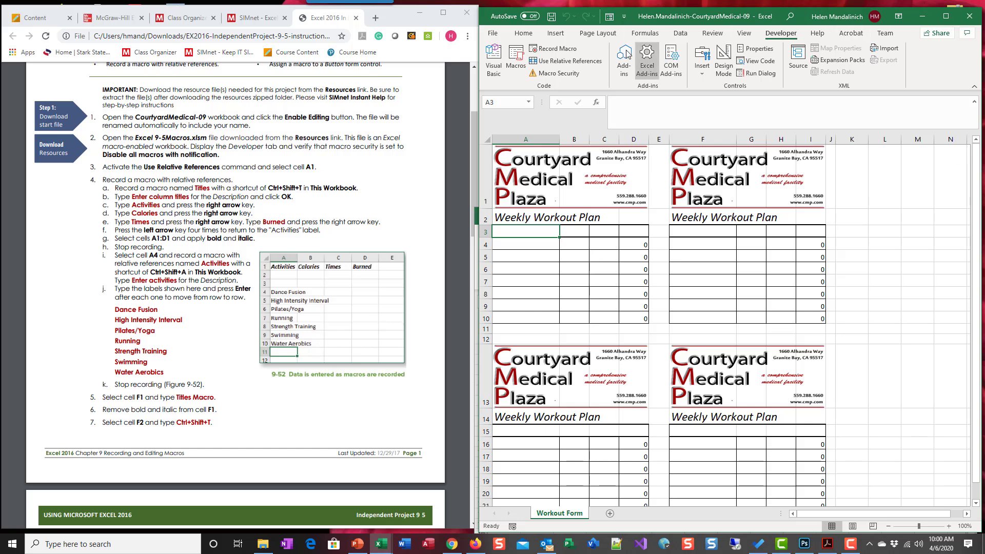
click(567, 61)
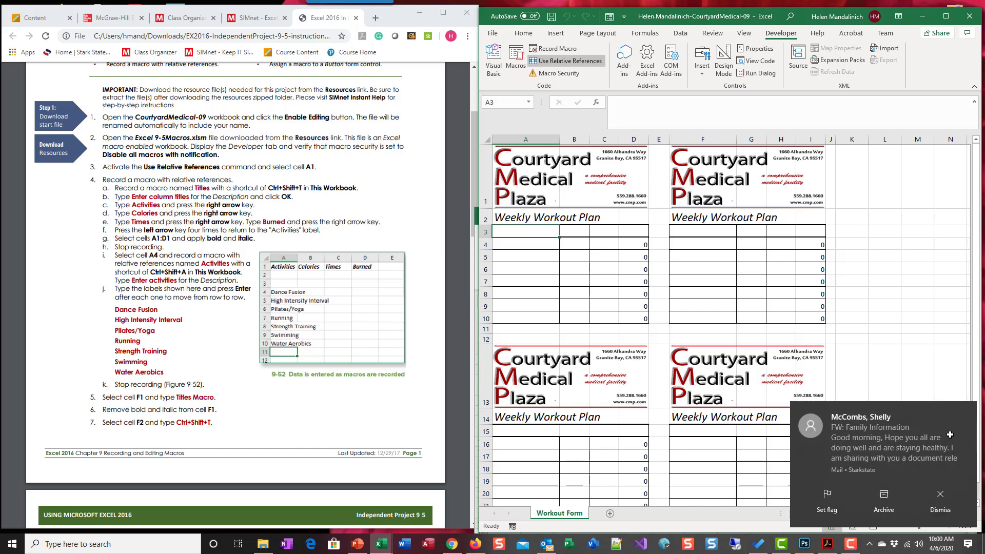
click(965, 415)
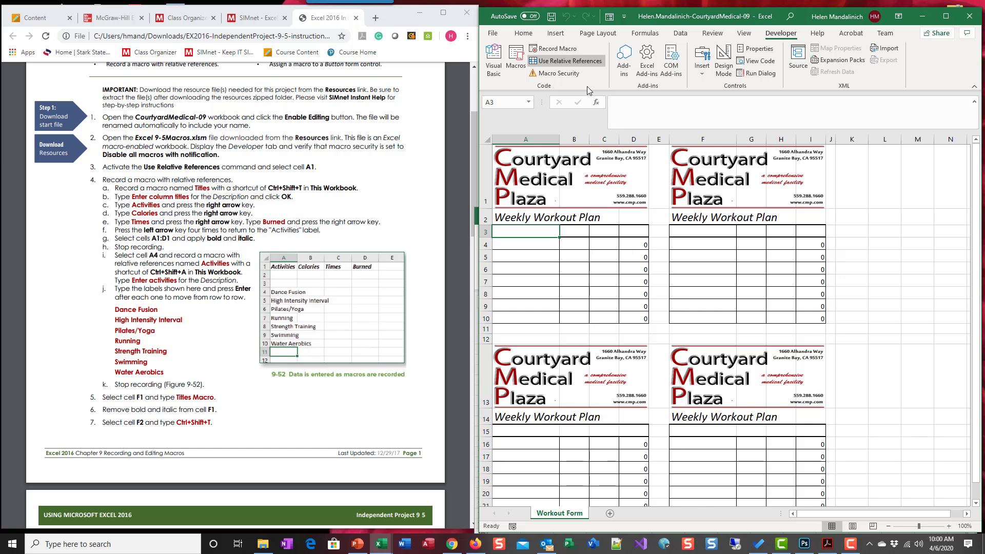
click(570, 61)
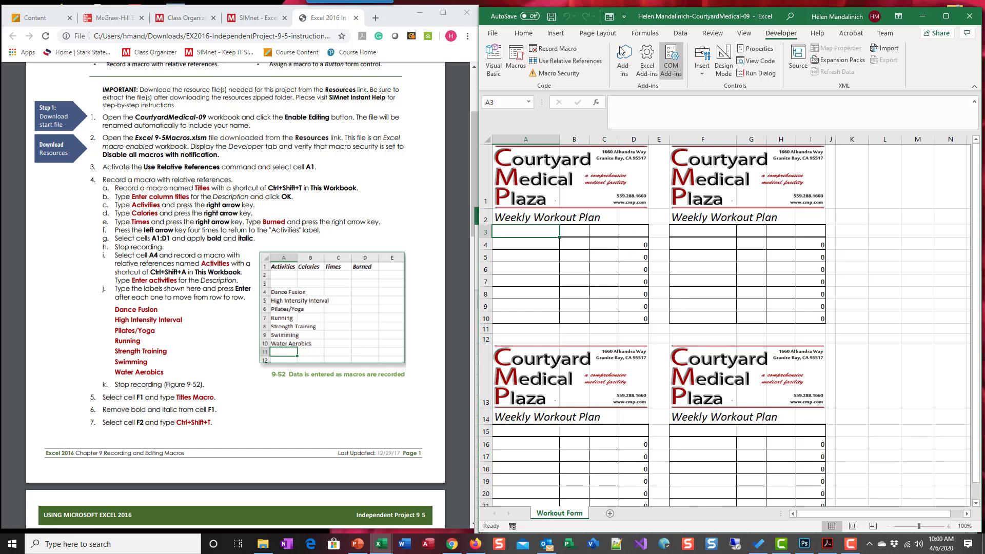
click(569, 60)
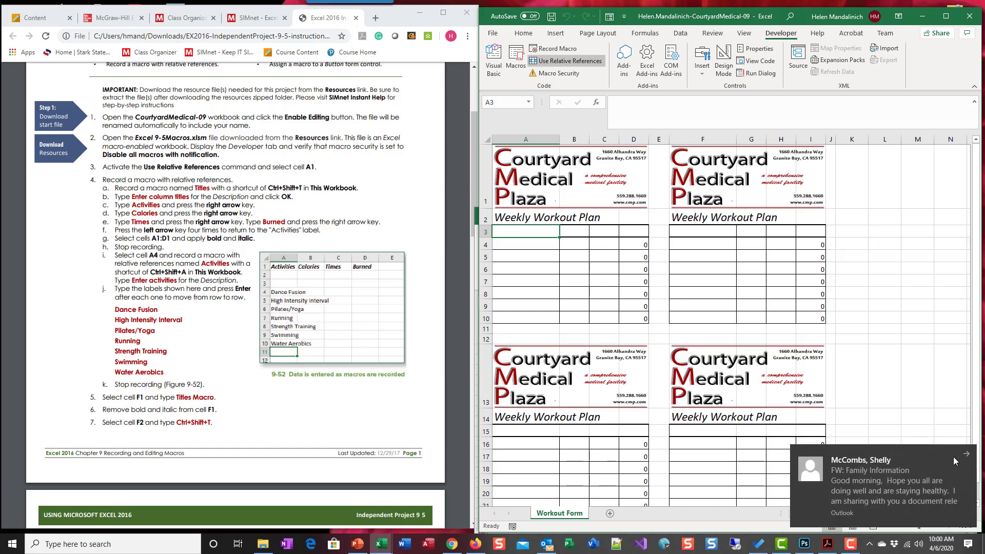
click(965, 455)
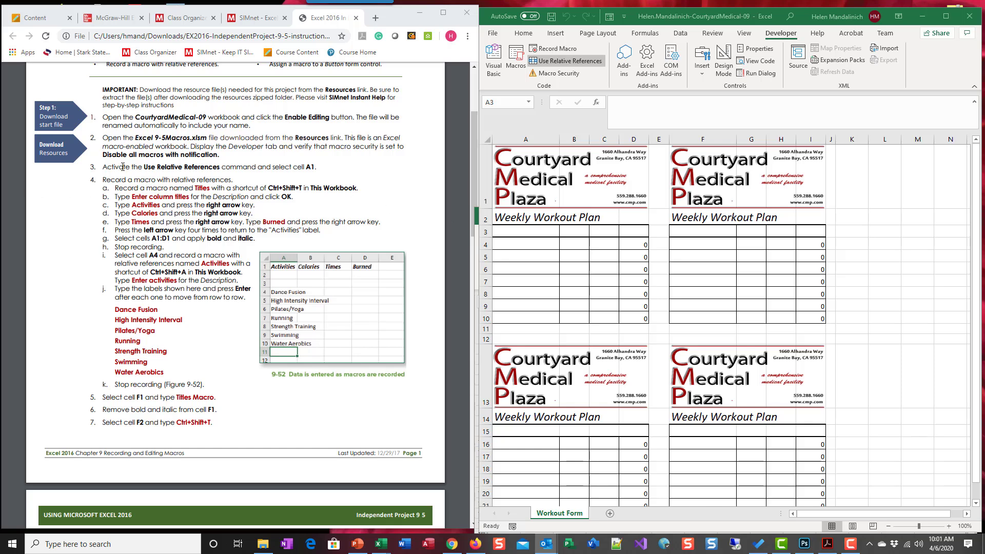
- Bring the Excel 9-5Macros workbook to the front and move its window up beside the instructions, over CourtyardMedical-09
click(518, 151)
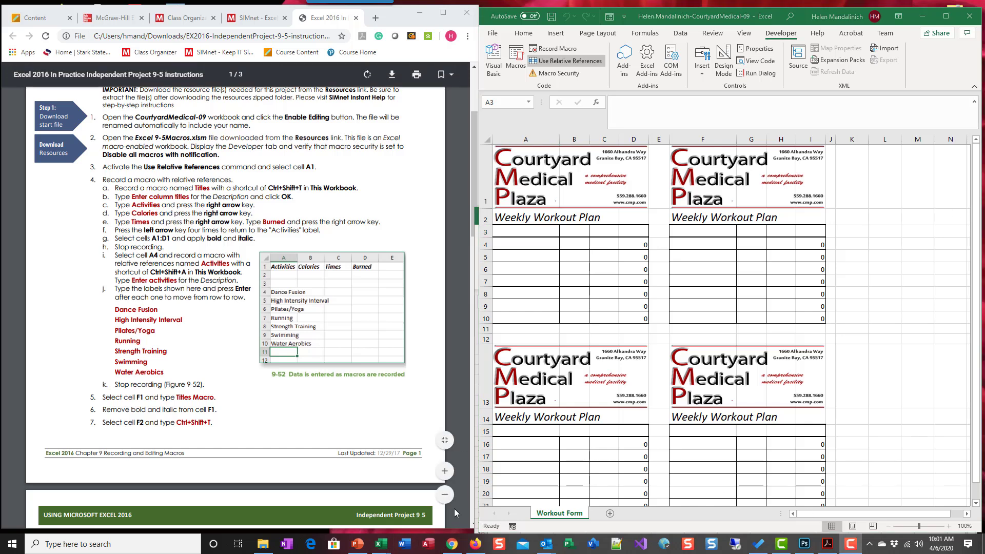
mouse_move(381, 544)
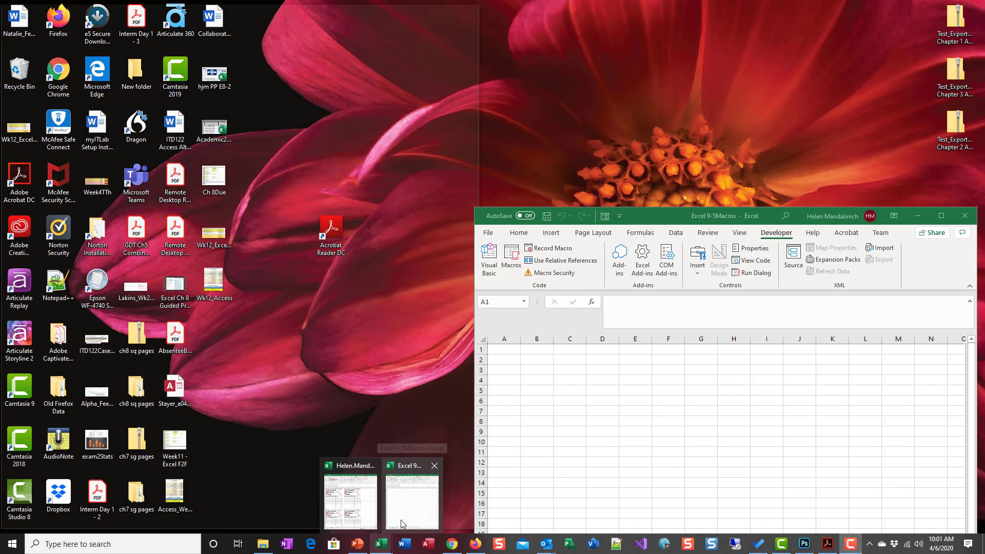
click(398, 528)
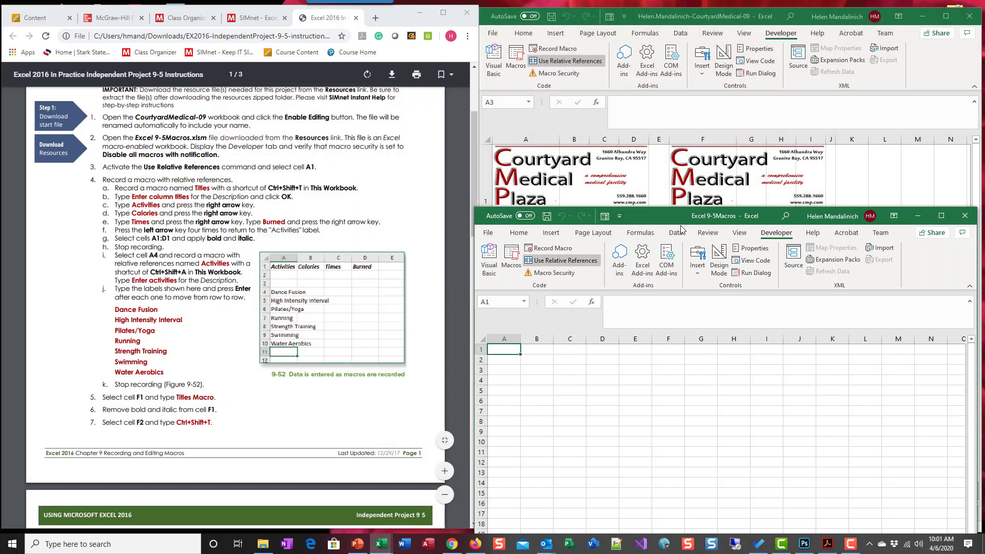
drag(679, 214, 678, 103)
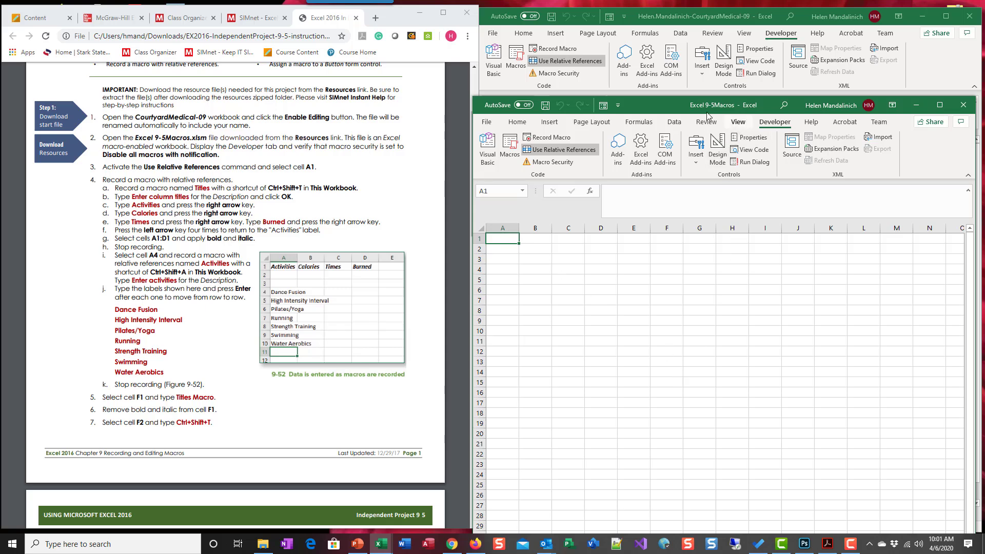
drag(667, 105, 663, 24)
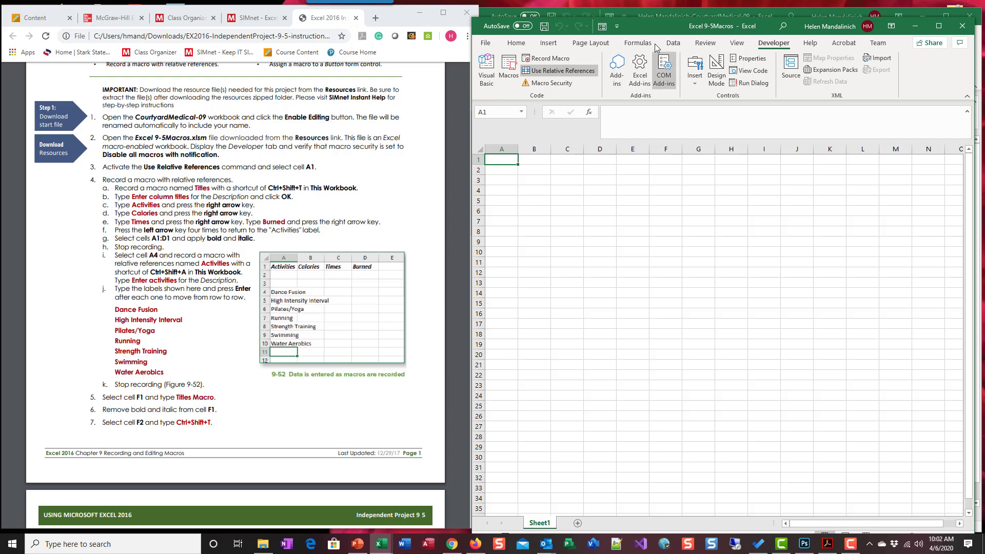
- Start recording a macro named Titles with shortcut Ctrl+Shift+T, stored in This Workbook, with the description "Enter column titles"
click(556, 62)
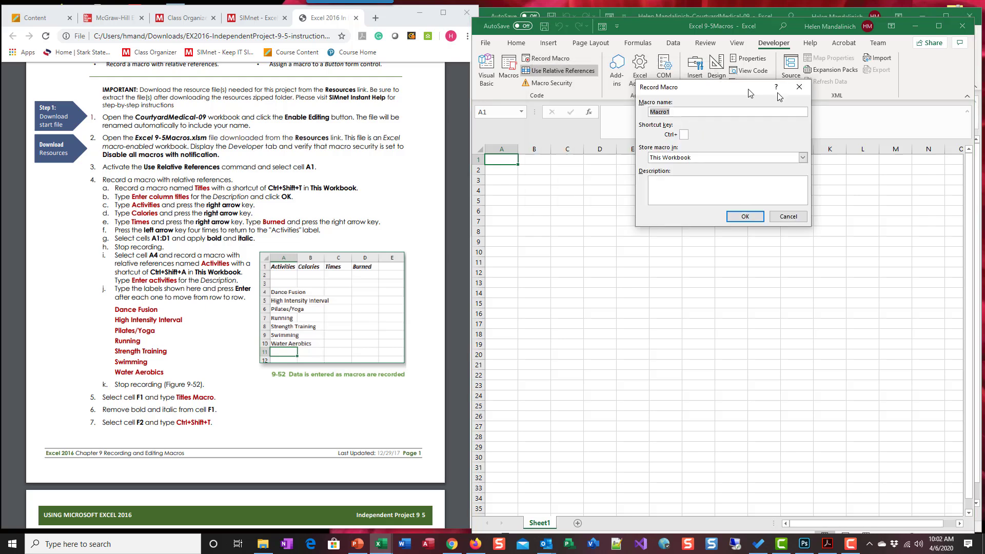
drag(748, 93, 847, 102)
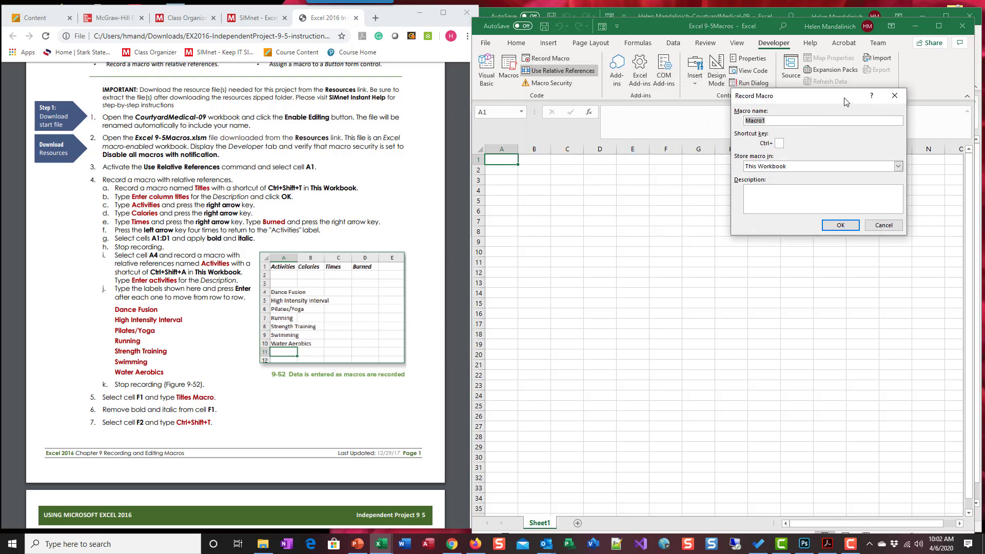
text(Titles)
key(Tab)
text(T)
click(821, 196)
text(Enter column titles)
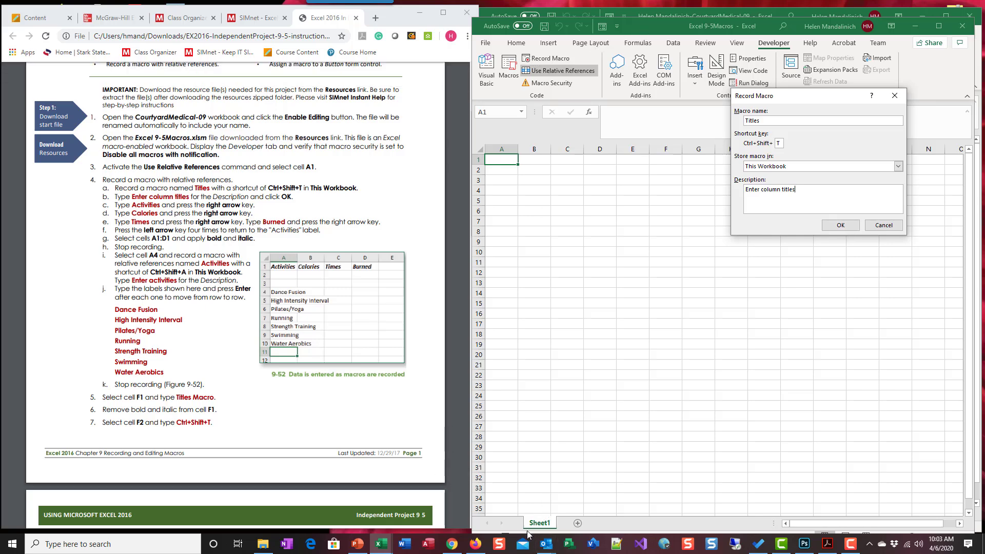
click(842, 225)
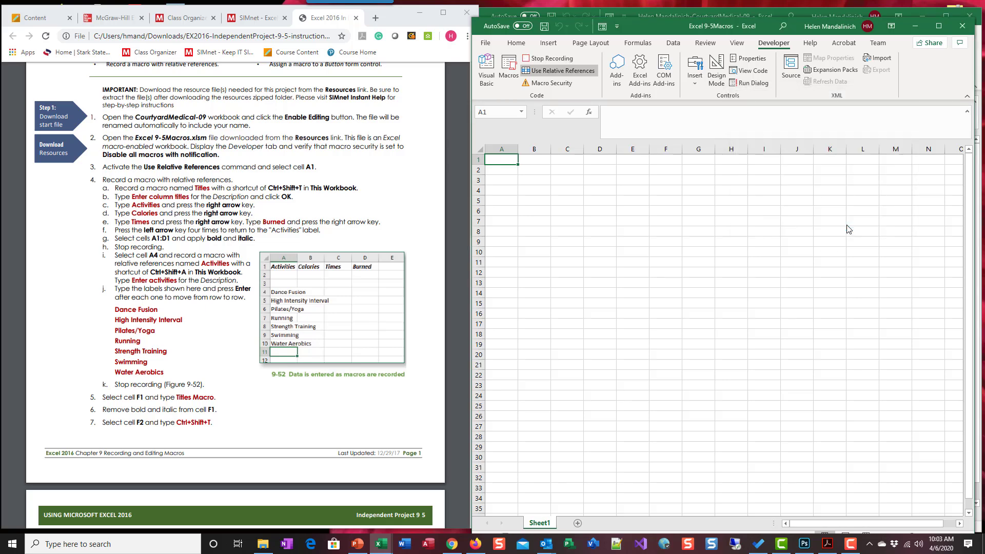
- Enter the column titles Activities, Calories, Times and Burned in cells A1:D1, and return to cell A1
text(Acti)
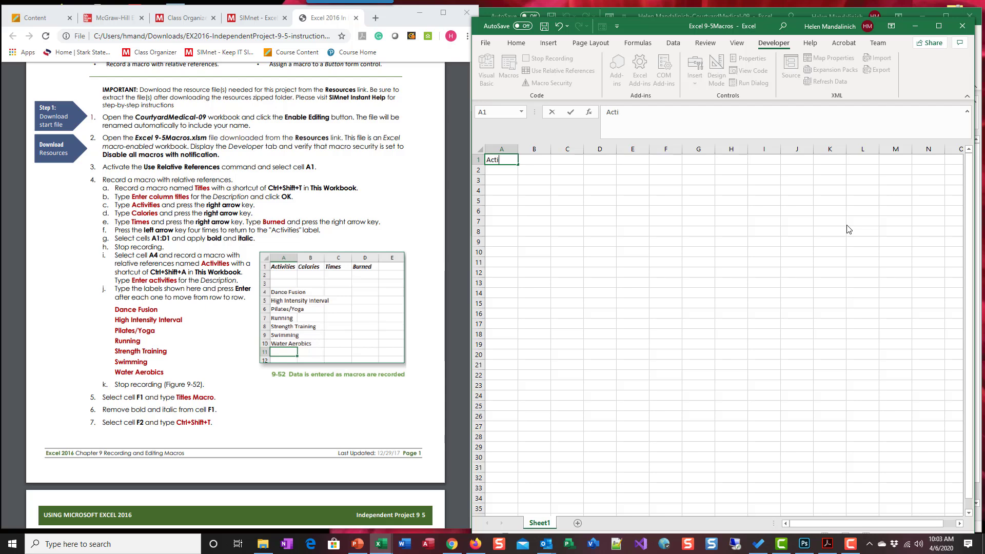
text(vities)
key(Right)
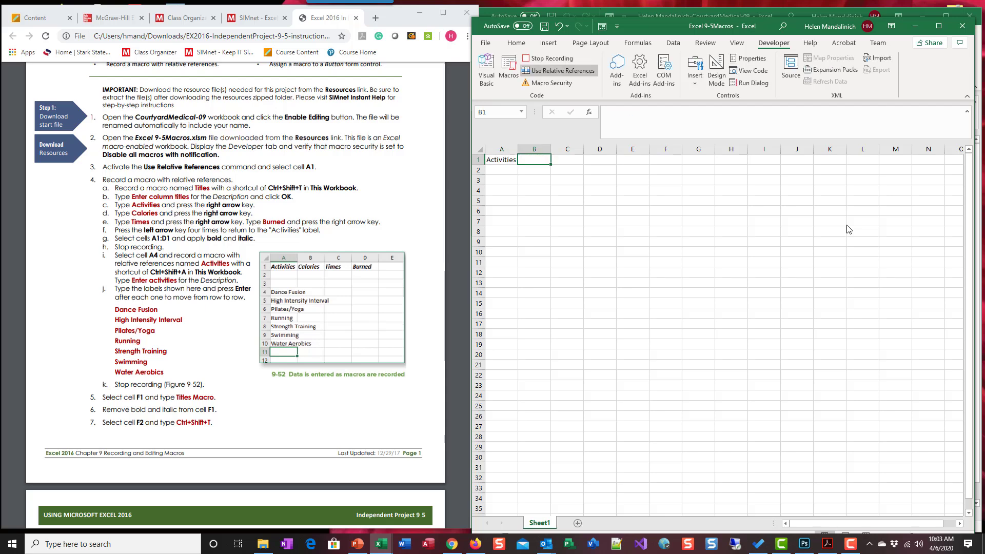
text(Ca)
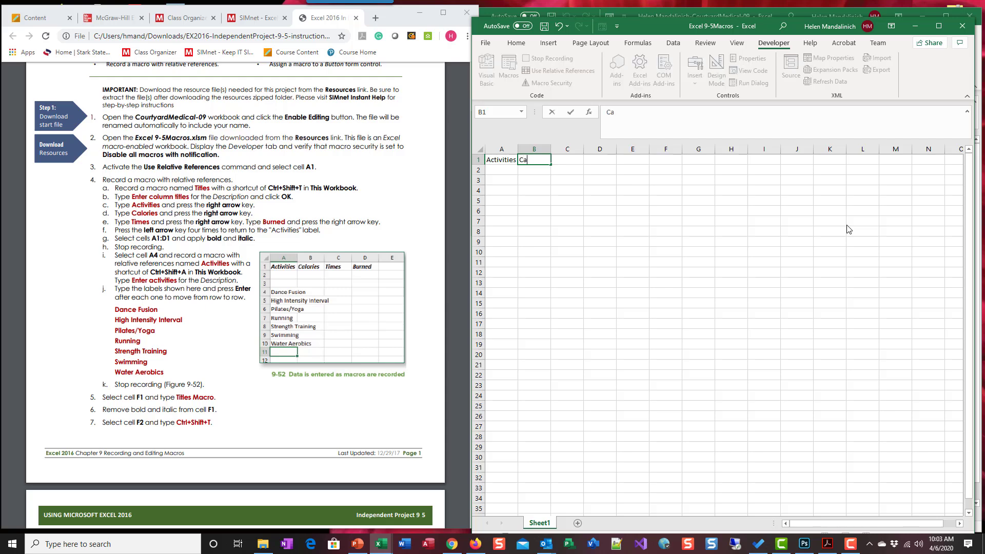
text(lories)
key(Right)
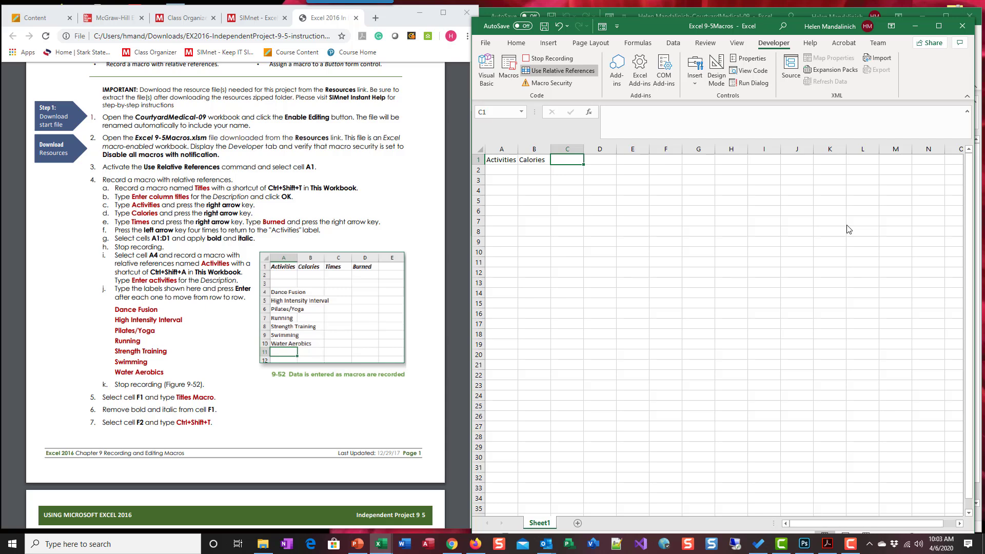
text(Times)
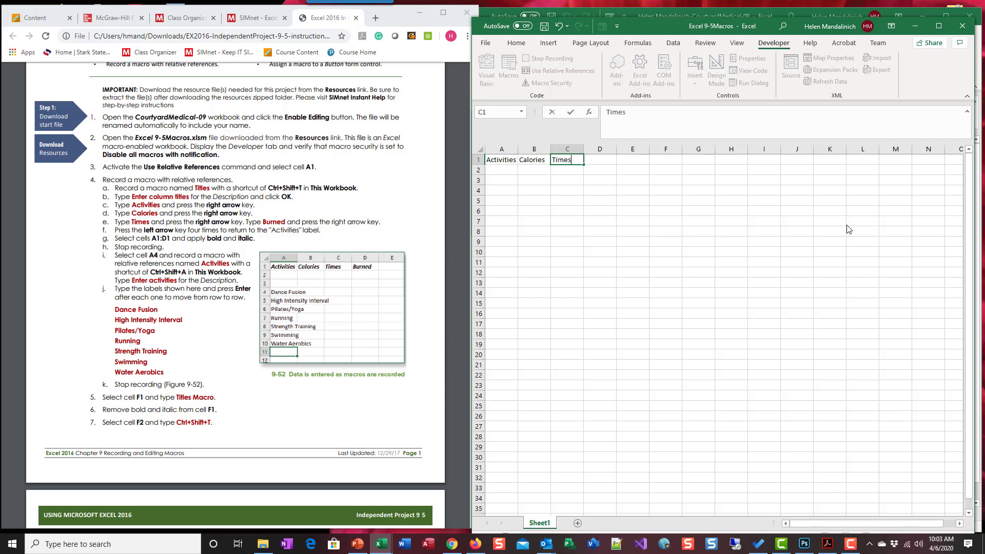
key(Right)
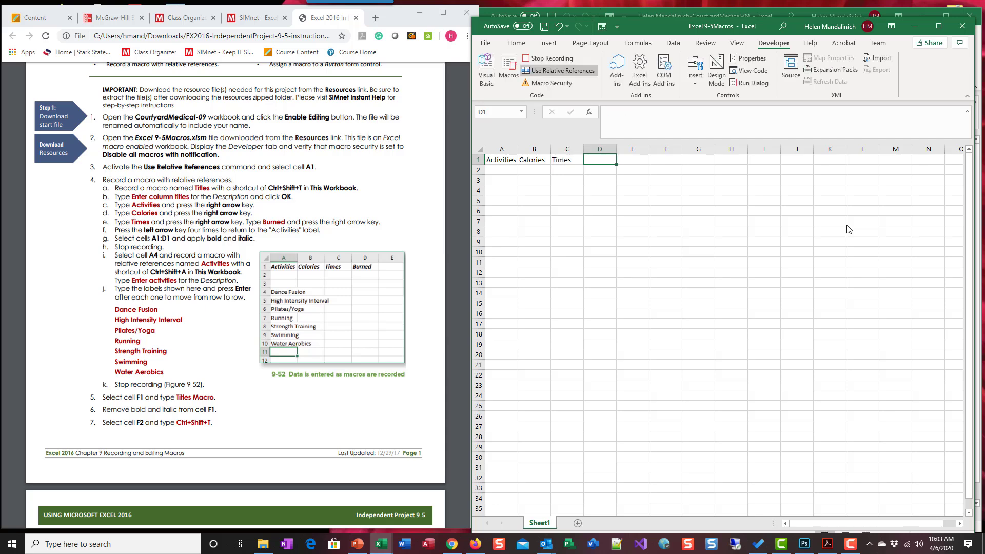
text(Burned)
key(Right)
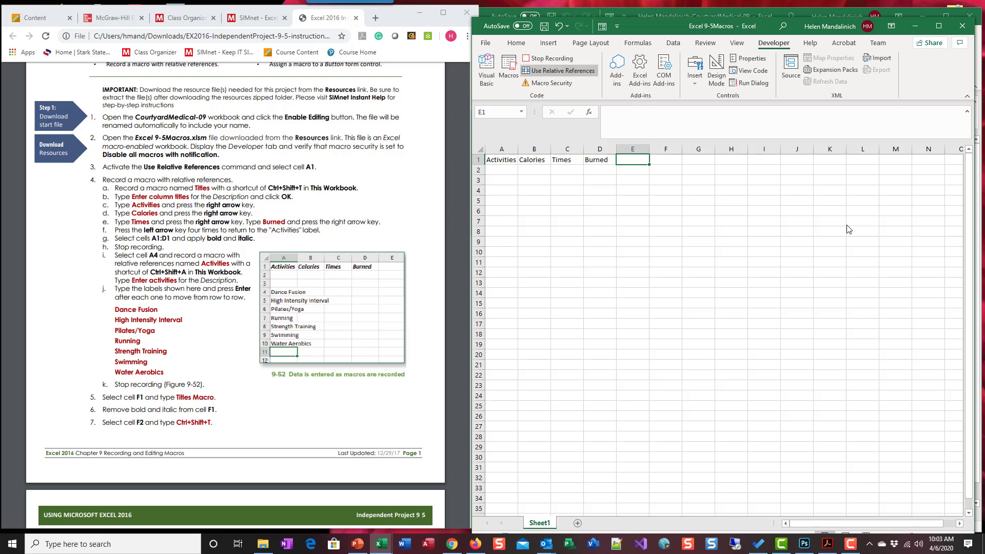
key(Left)
key(Left)
key(Left)
key(Left)
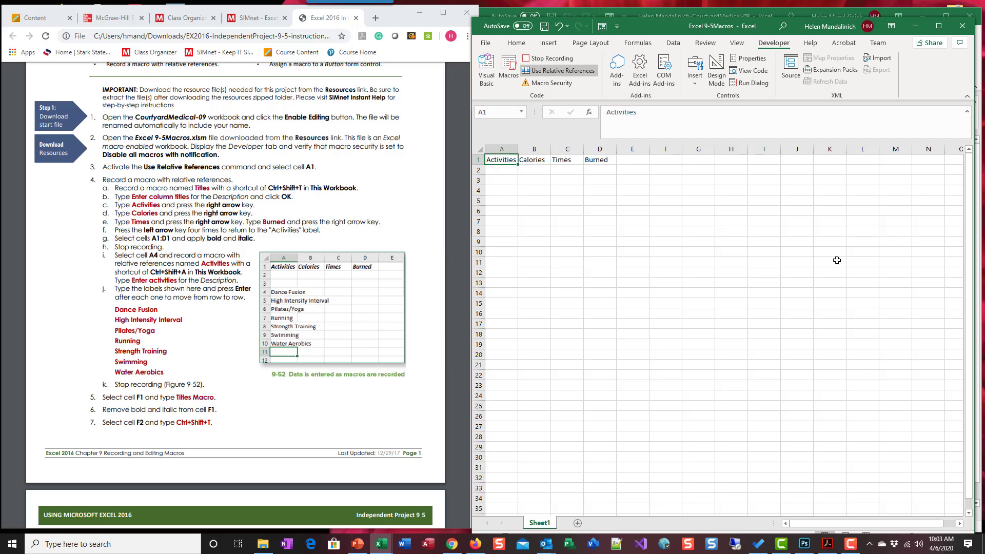
- Format the column titles in A1:D1 as bold and italic, and move the workbook window up until its status bar shows
drag(504, 158, 599, 160)
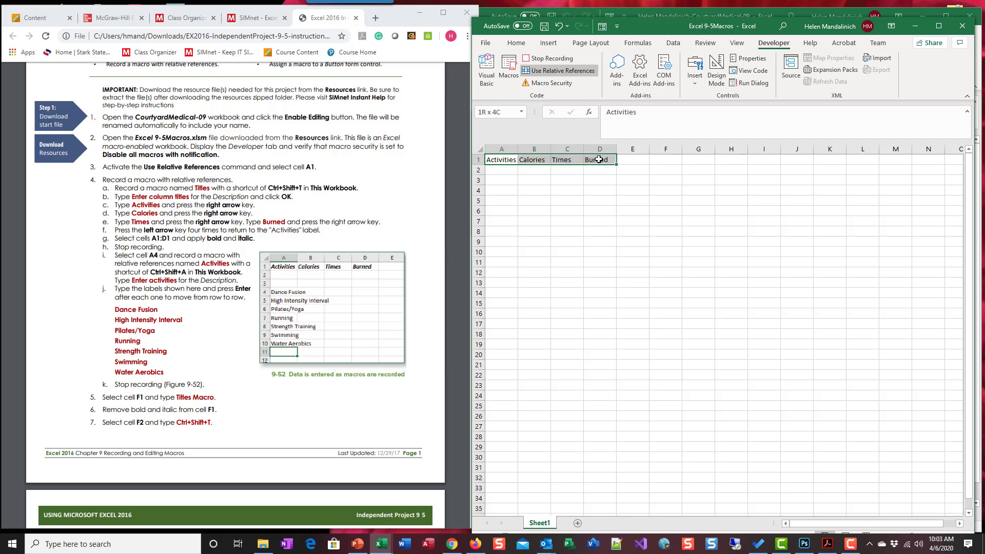
click(524, 43)
click(531, 69)
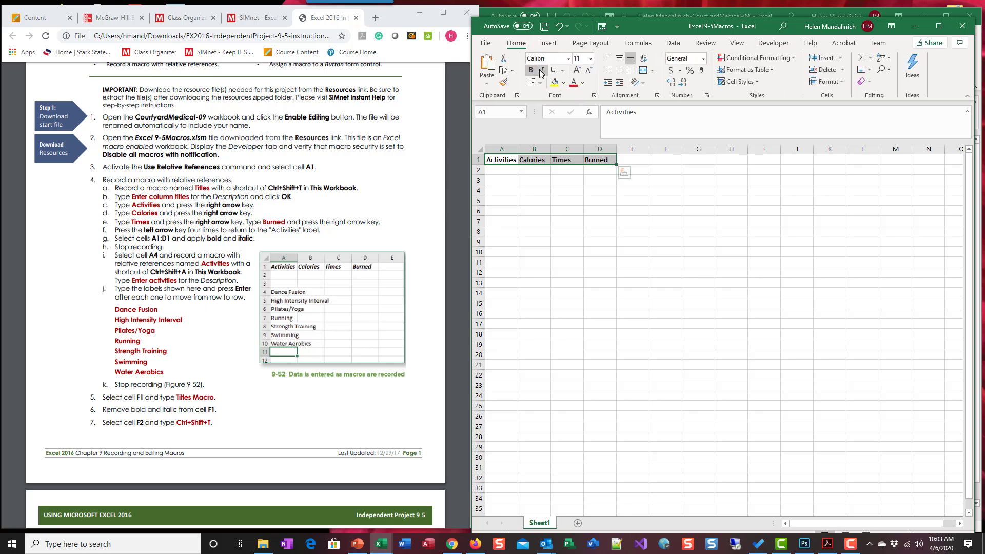
click(542, 71)
drag(641, 35, 717, 1)
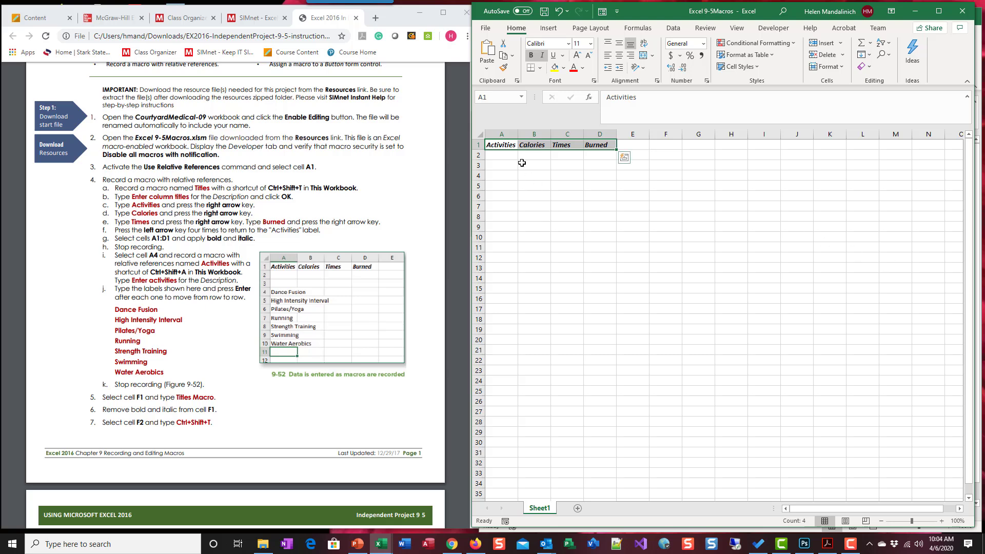
- Select cell A4 and start recording a macro named Activities with shortcut Ctrl+Shift+A, stored in This Workbook, described as "Enter activities"
click(498, 176)
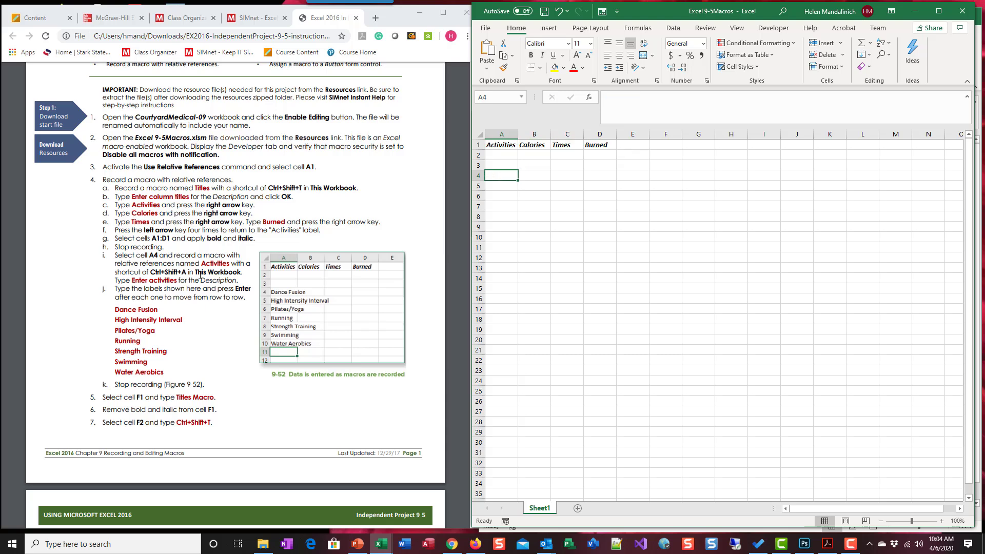
scroll(202, 285, down, 1)
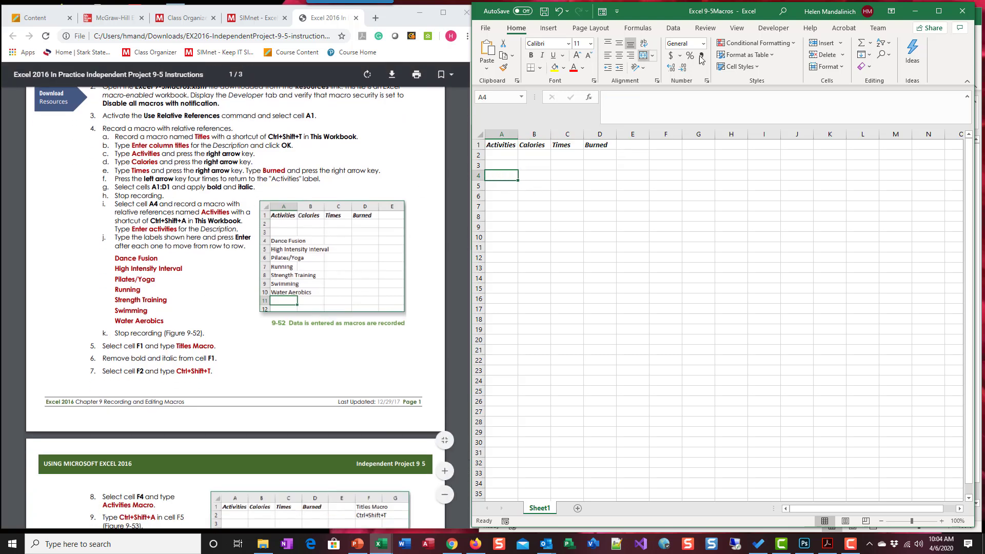
click(771, 29)
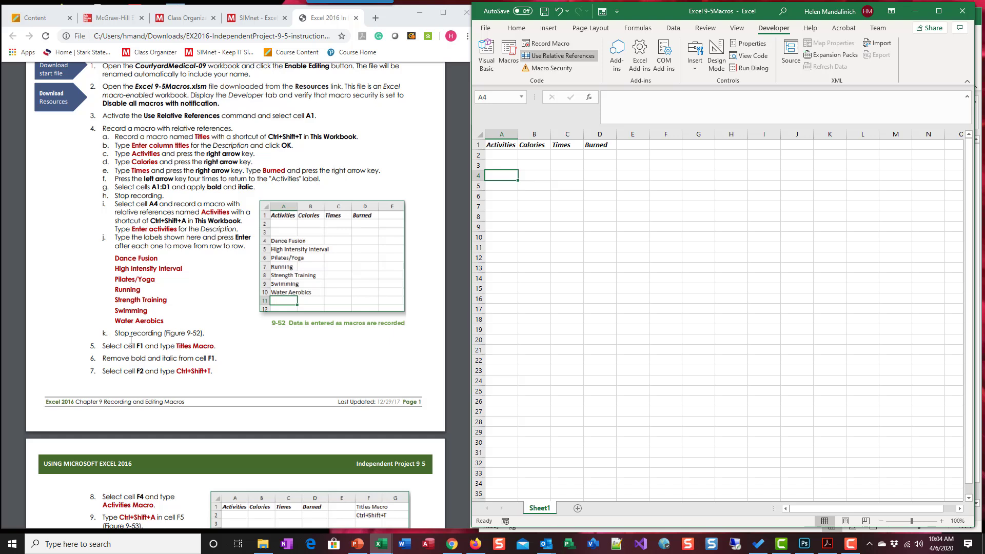
click(548, 44)
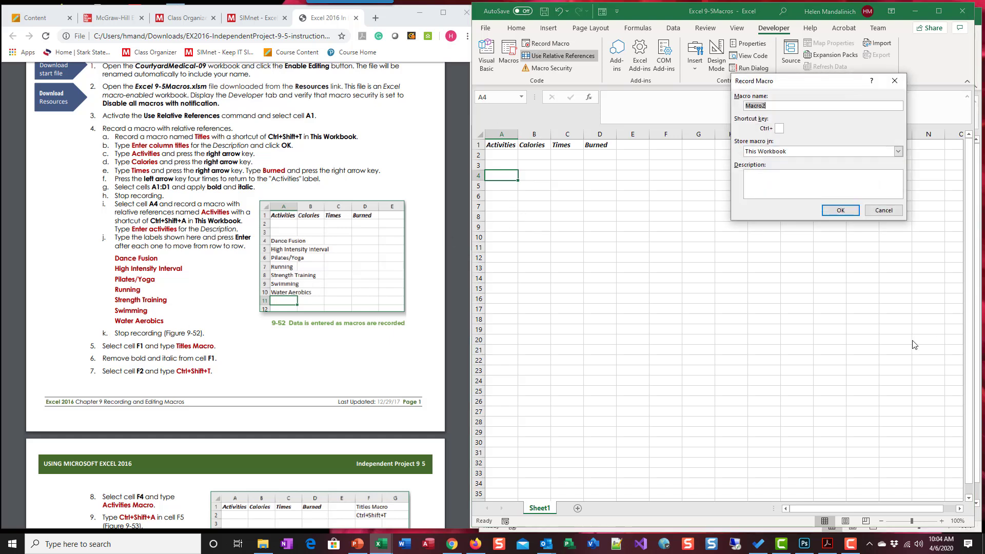
text(A)
click(781, 128)
text(A)
click(785, 182)
text(Enter activi)
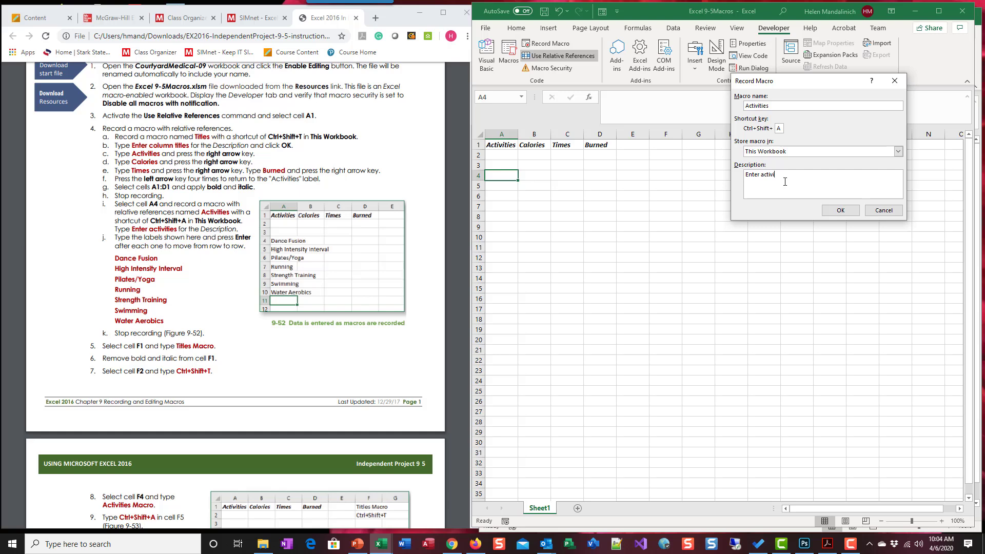
text(ties)
click(841, 211)
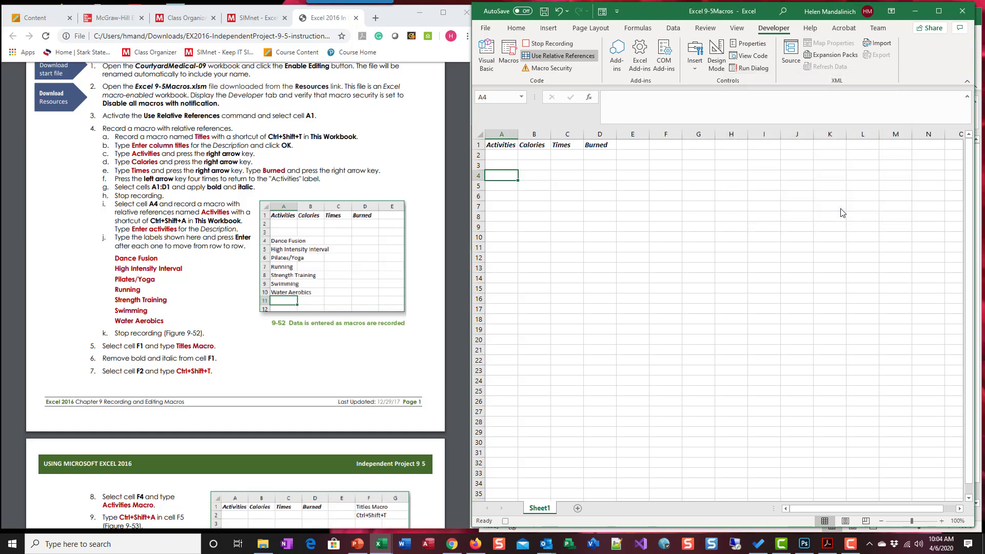
- Enter the activity labels Dance Fusion, High Intensity Interval, Pilates/Yoga and Running in cells A4 to A7
text(Dance Fusion)
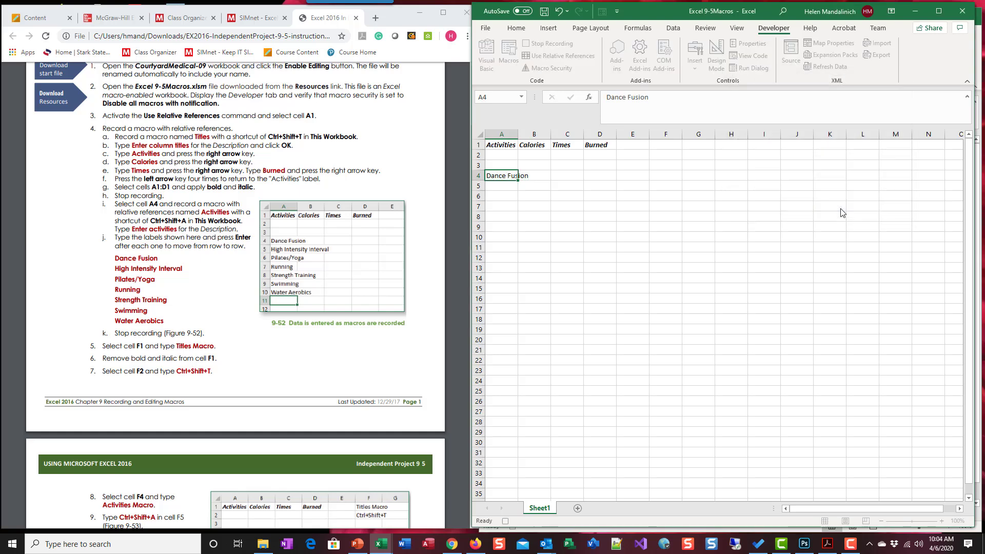
key(Return)
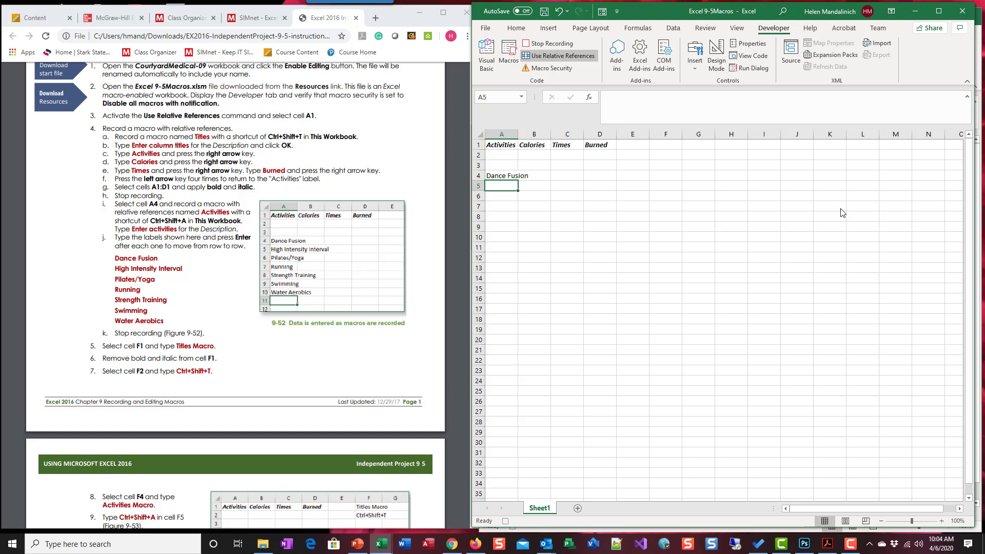
text(High Inte)
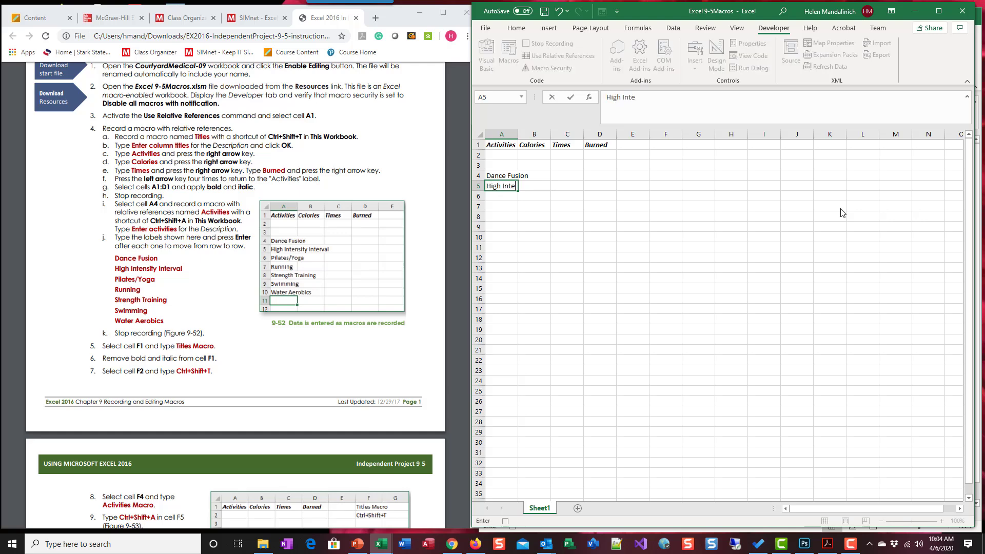
text(nsity Interval)
key(Return)
text(Pilat)
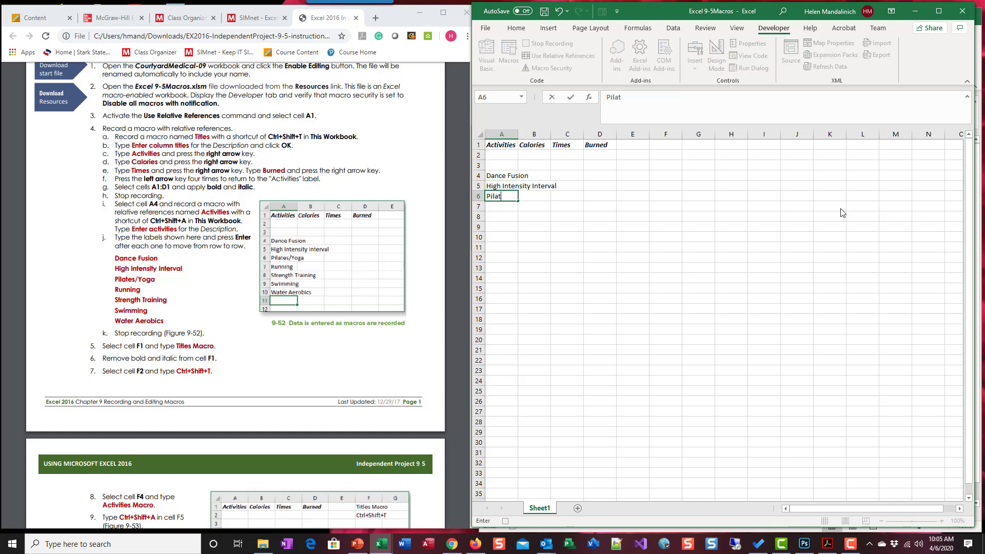
text(ies/Yoga)
key(Return)
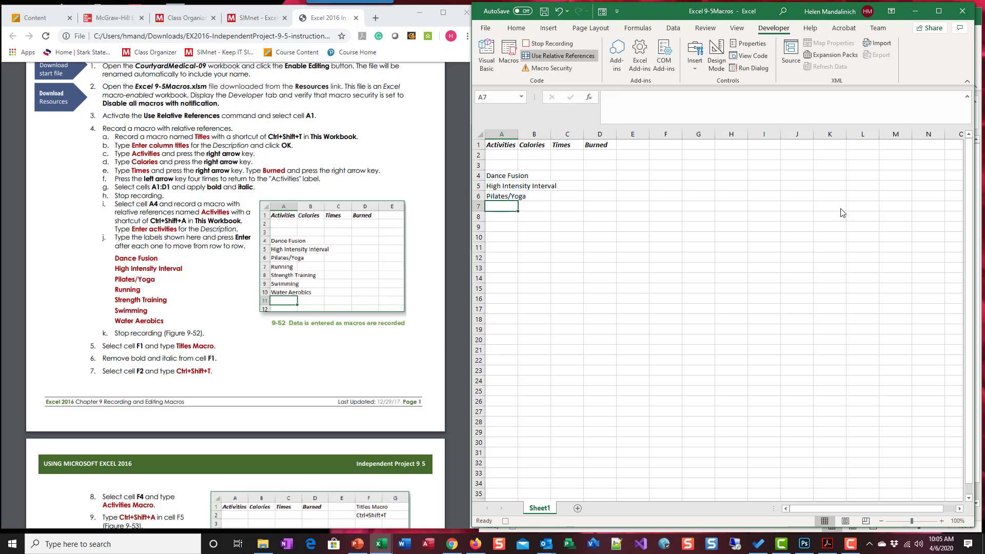
text(Running)
key(Return)
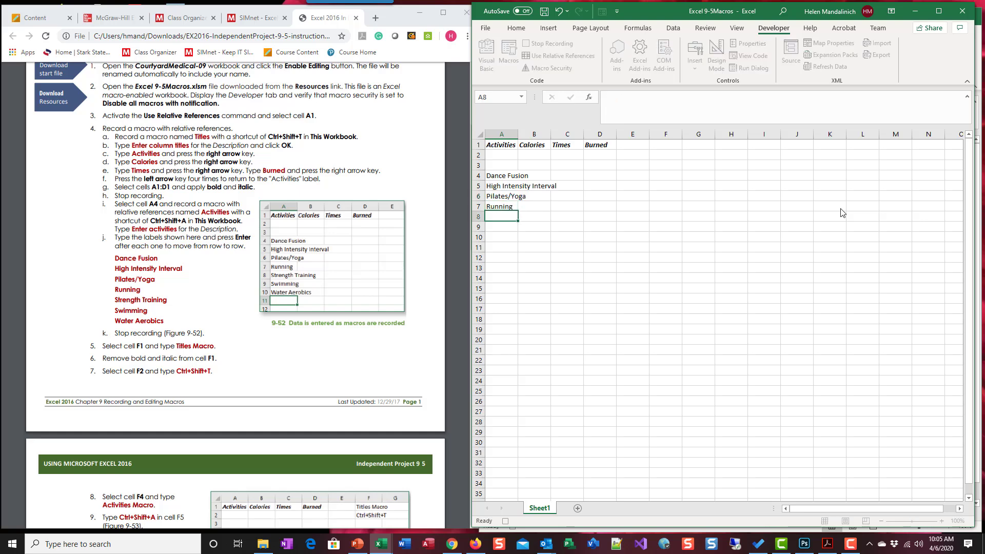
- Enter Strength Training, Swimming and Water Aerobics in cells A8 to A10, and stop recording the macro
text(Strength Training)
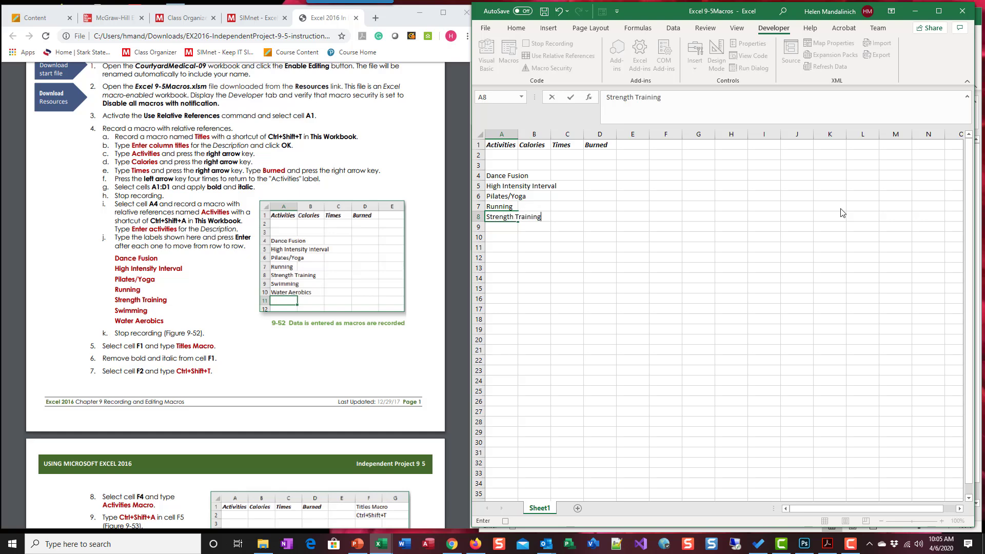
key(Return)
text(S)
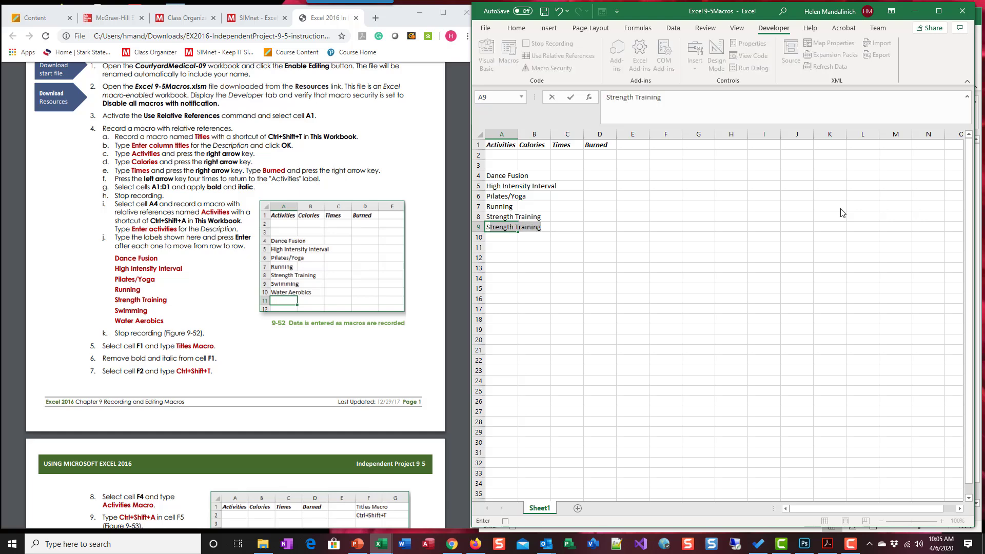
text(wimming)
key(Return)
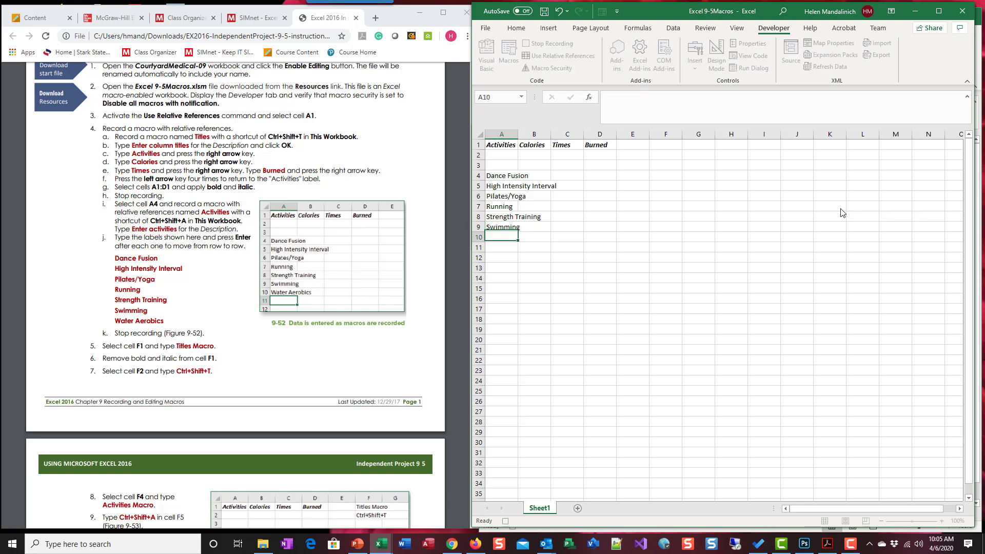
text(Water Aerobics)
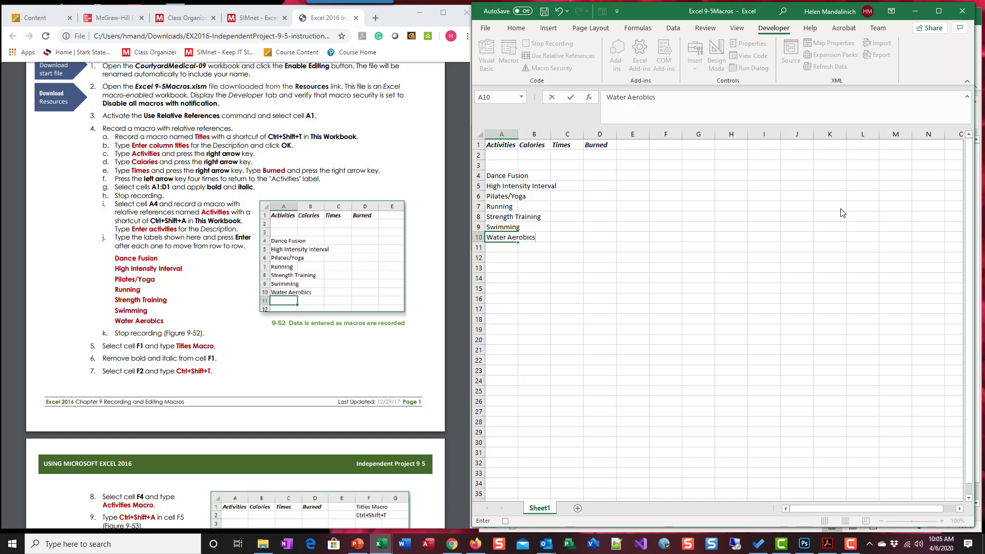
key(Return)
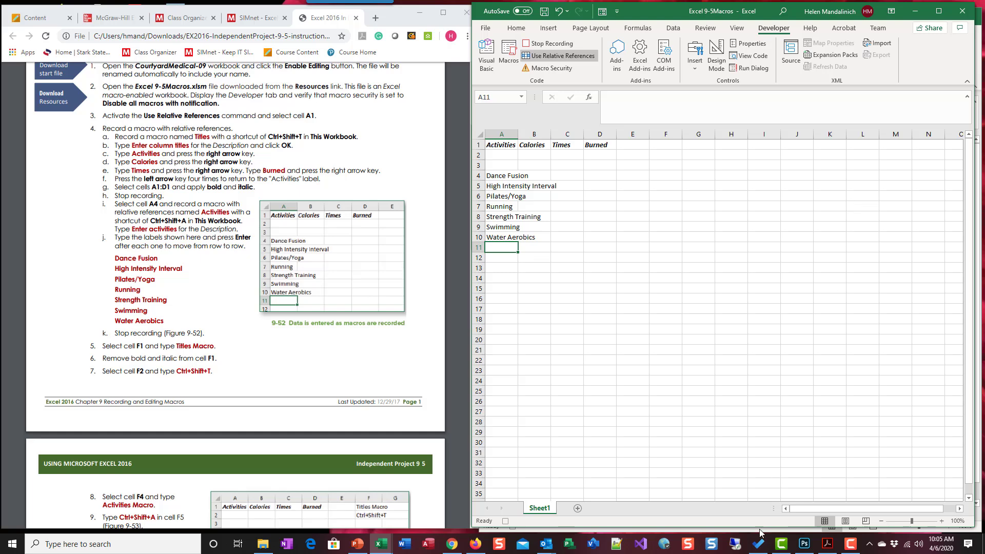
click(506, 521)
- Enter the label Titles Macro in cell F1 and remove its bold and italic formatting
click(664, 147)
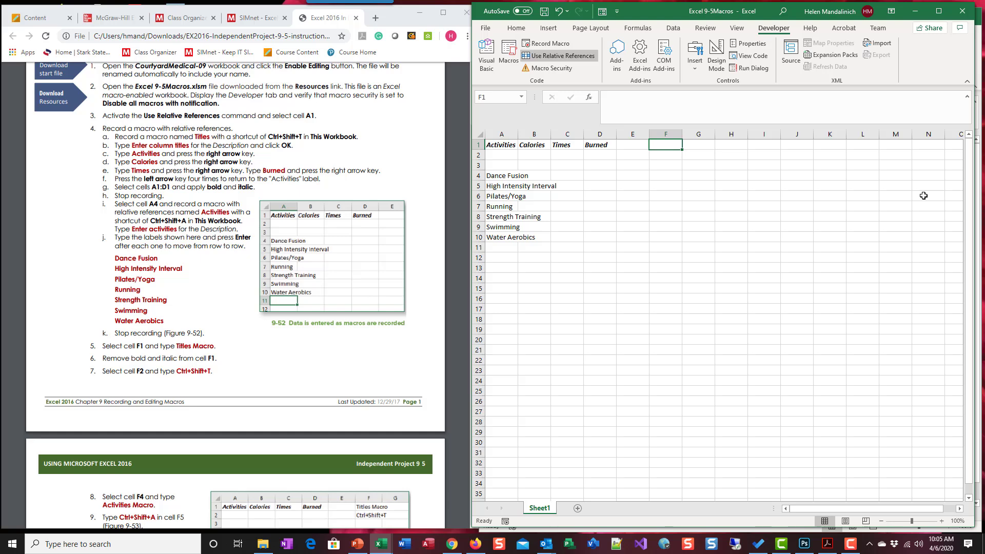
text(Titles Macro)
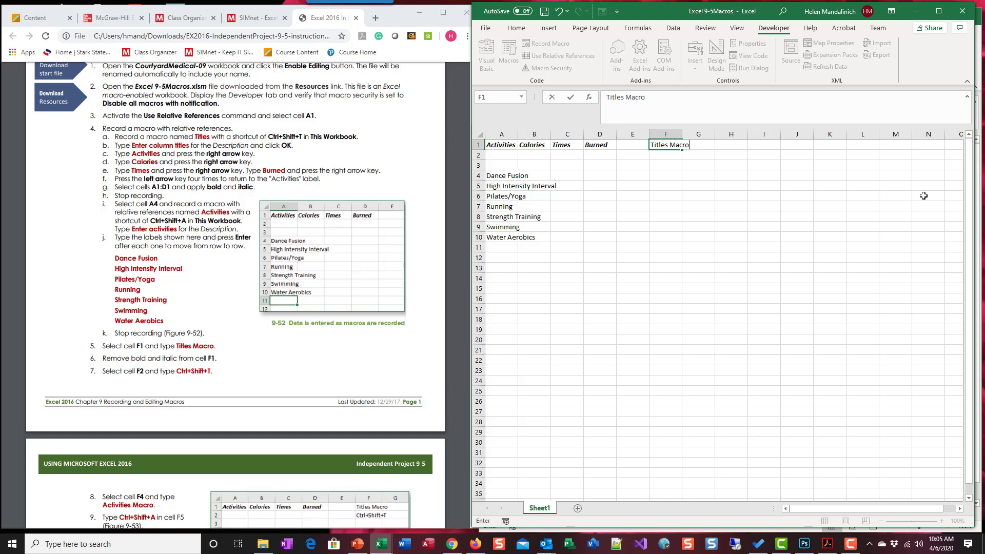
key(Tab)
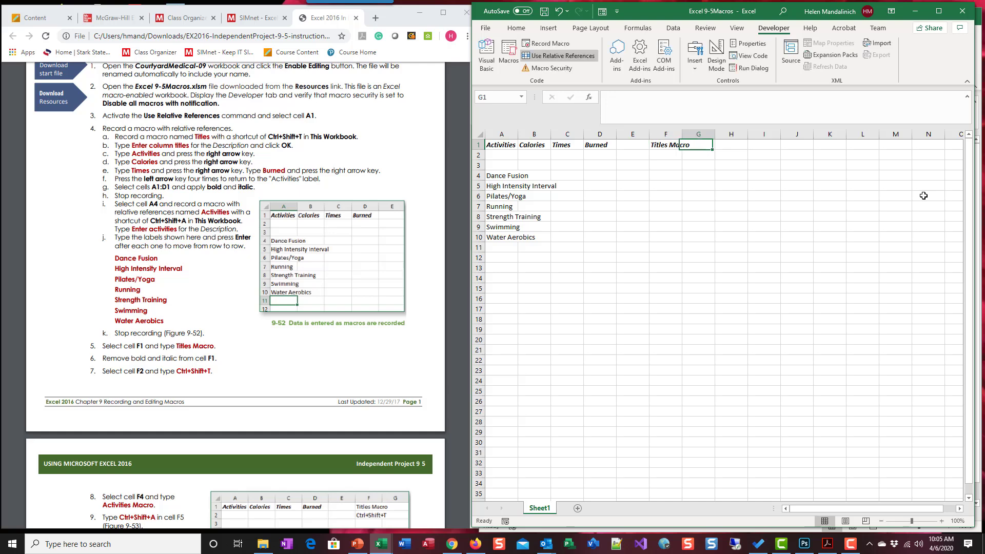
click(664, 146)
click(517, 28)
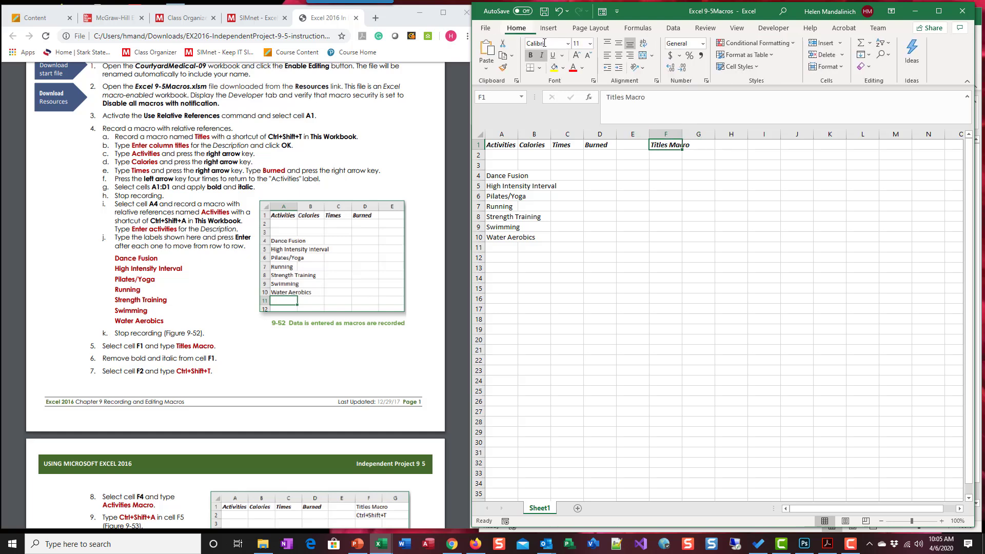
click(530, 55)
click(541, 54)
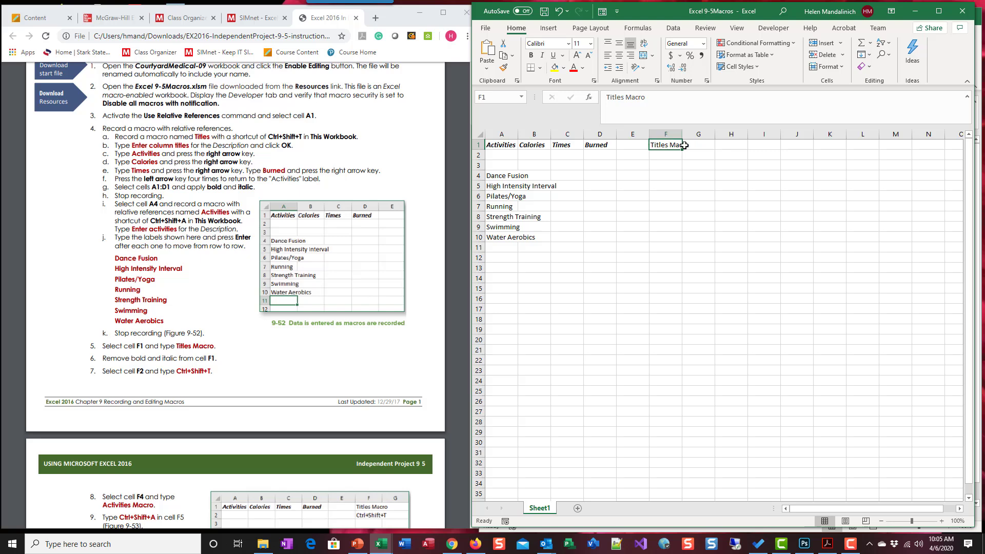
- Enter the shortcut text Ctrl-Shift-T in cell F2, below the Titles Macro label
click(669, 153)
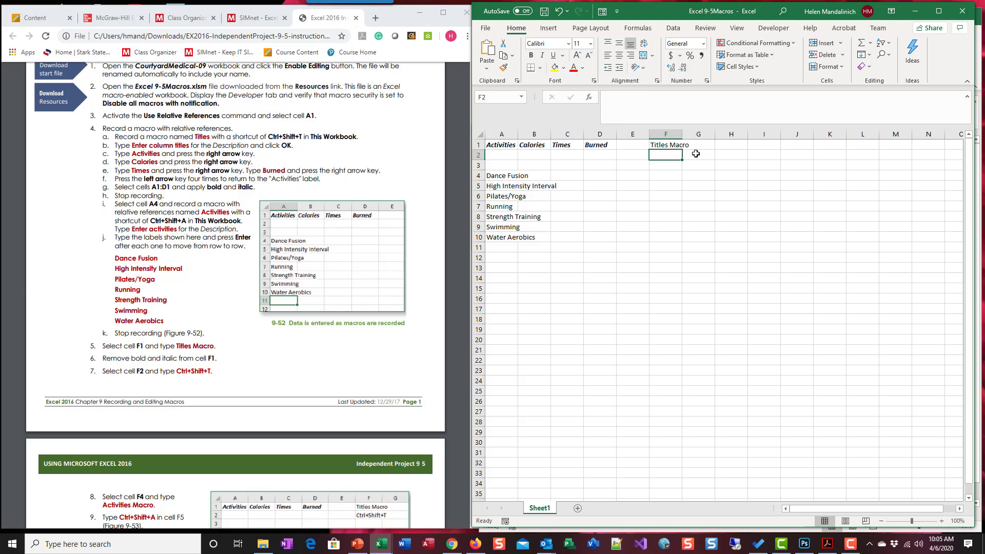
text(ctrl+)
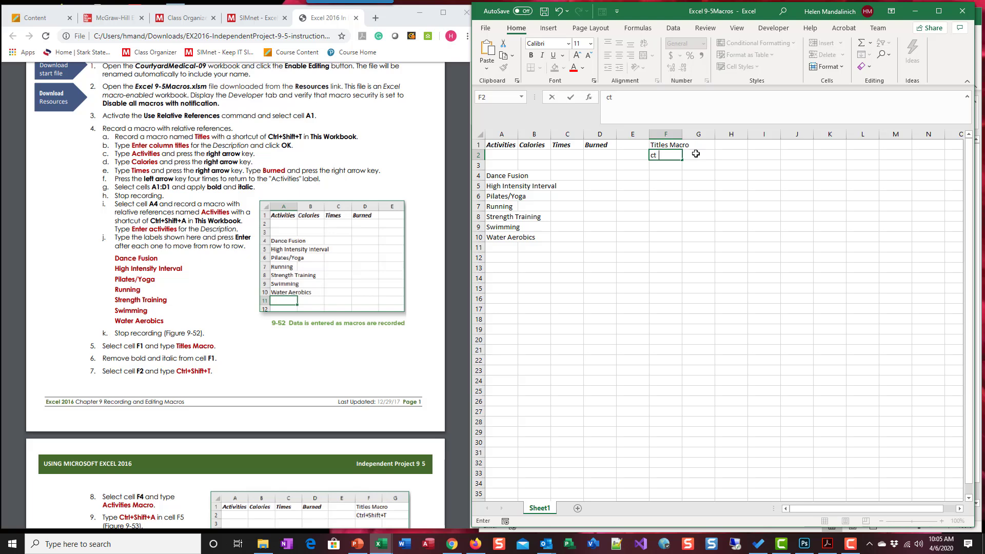
key(BackSpace)
key(BackSpace)
key(BackSpace)
key(BackSpace)
key(BackSpace)
text(Ctrl-Shift-T)
key(Return)
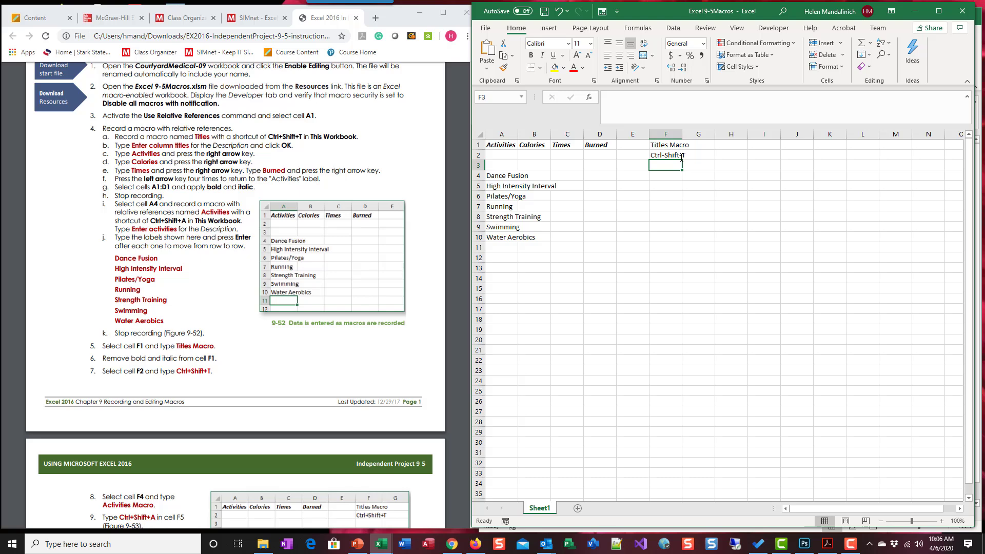
- Dismiss the recipe notification and enter the label Activities Macro in cell F4
key(Down)
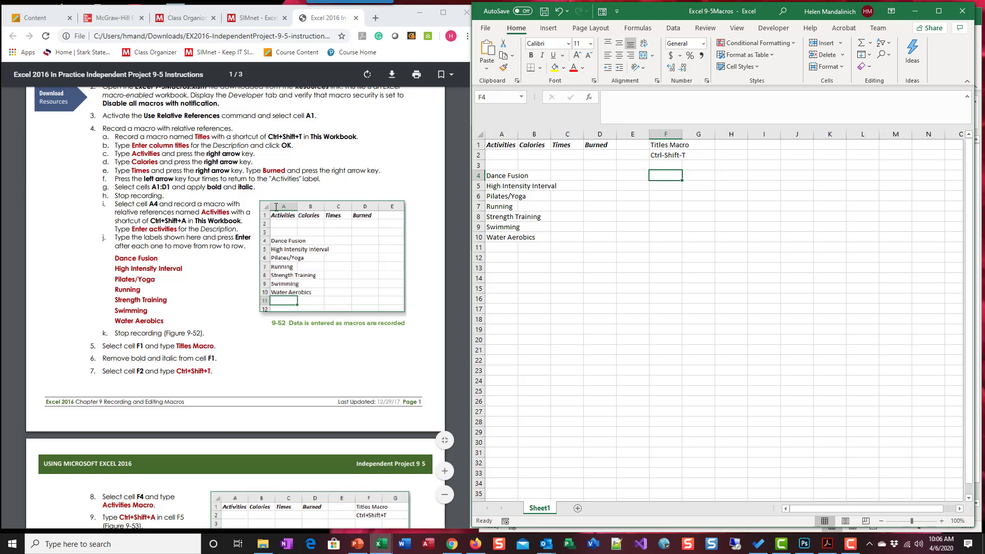
scroll(276, 208, down, 6)
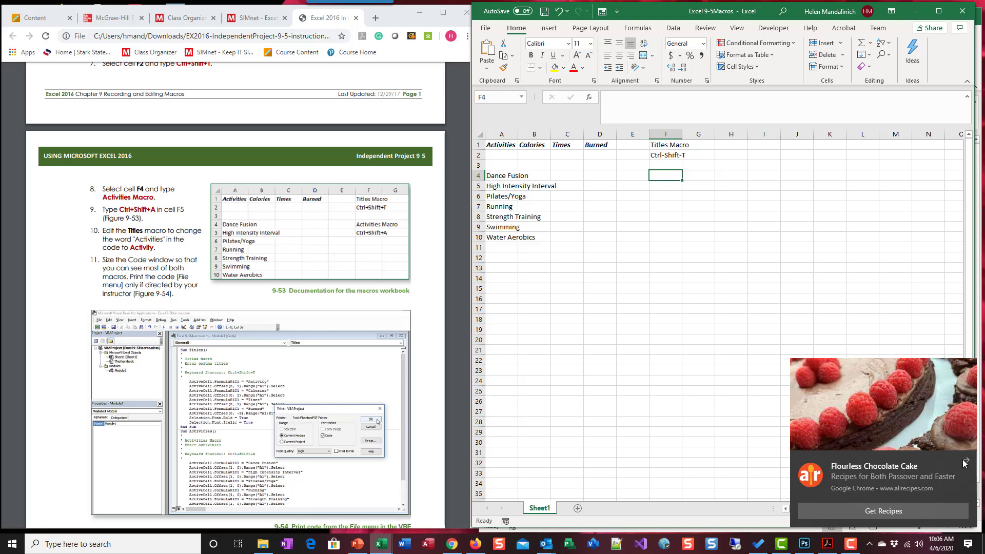
click(965, 463)
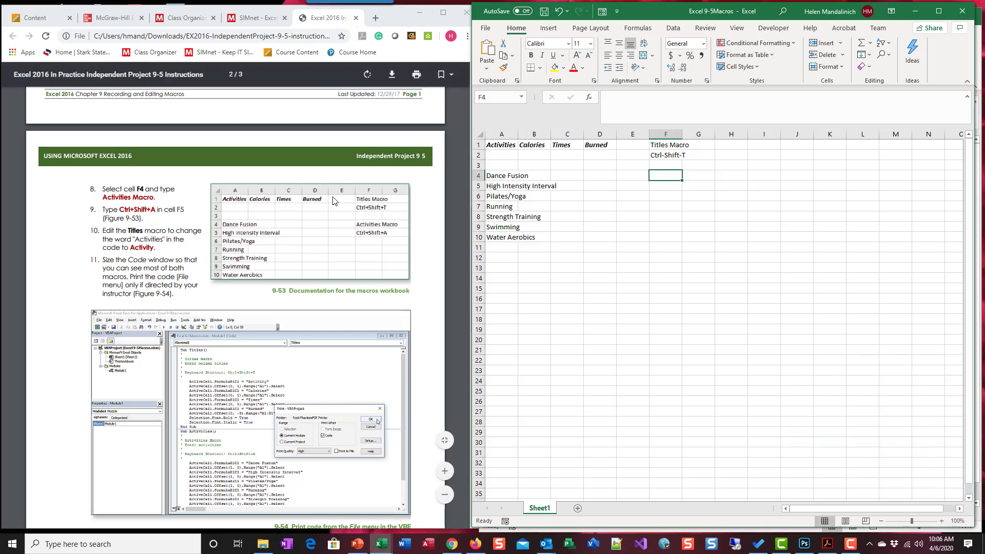
text(Ac)
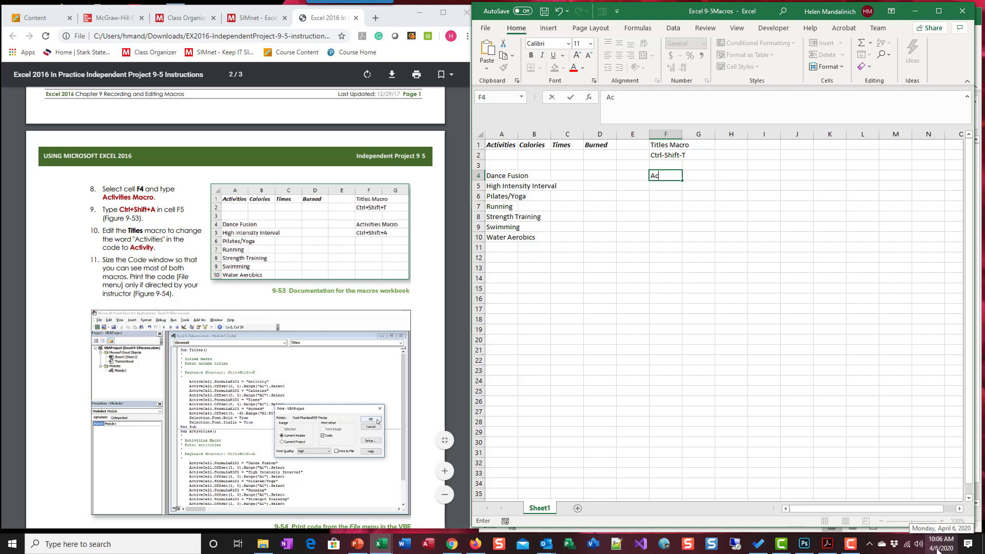
text(ti)
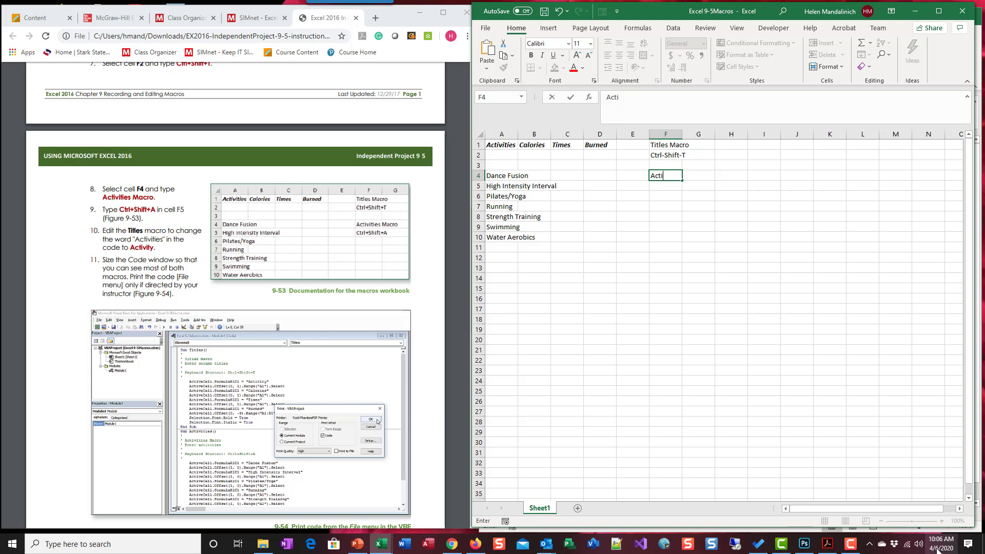
text(vities macr)
key(BackSpace)
key(BackSpace)
key(BackSpace)
key(BackSpace)
text(Macro)
key(Return)
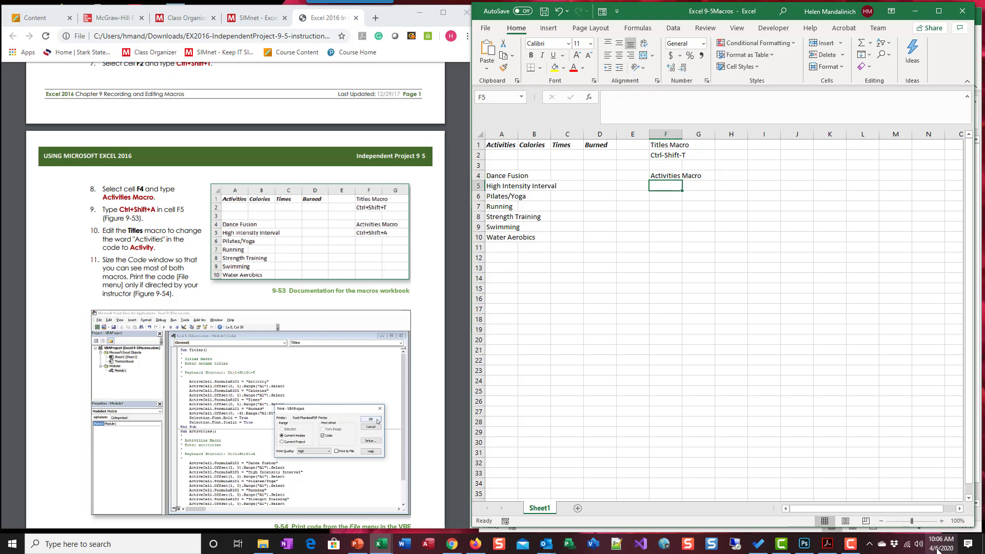
- Enter the shortcut text Ctrl-Shift-A in cell F5, below the Activities Macro label
text(Ctrl-Shif)
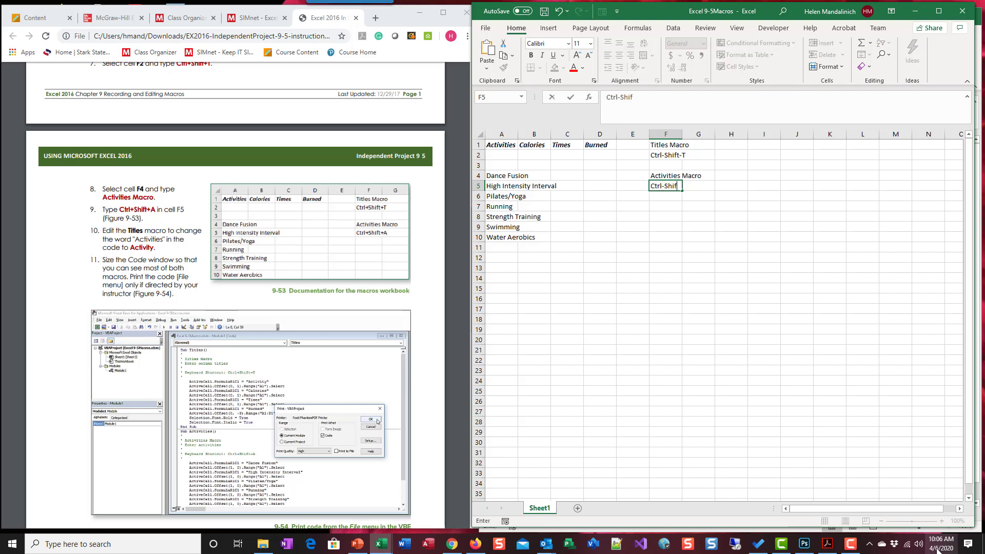
text(t-A)
key(Return)
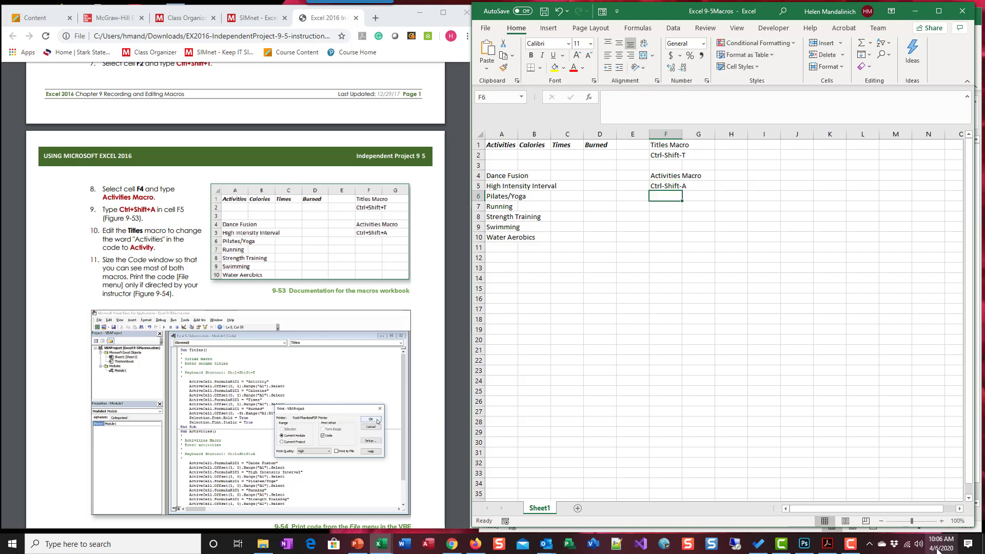
key(Down)
- Review the project instructions for editing the Titles macro code and for the tasks that follow it
scroll(213, 376, down, 4)
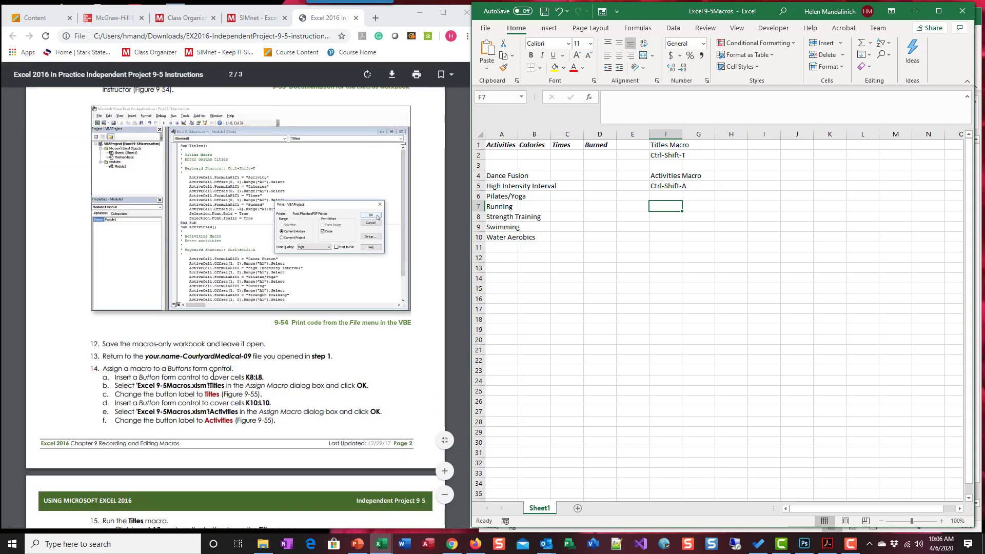
scroll(213, 376, down, 10)
scroll(217, 375, up, 14)
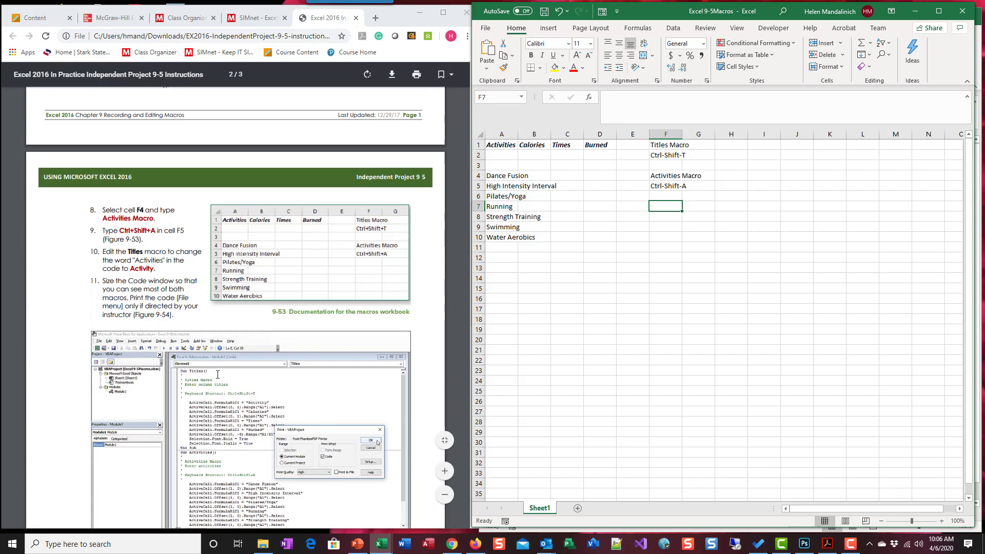
scroll(218, 374, up, 3)
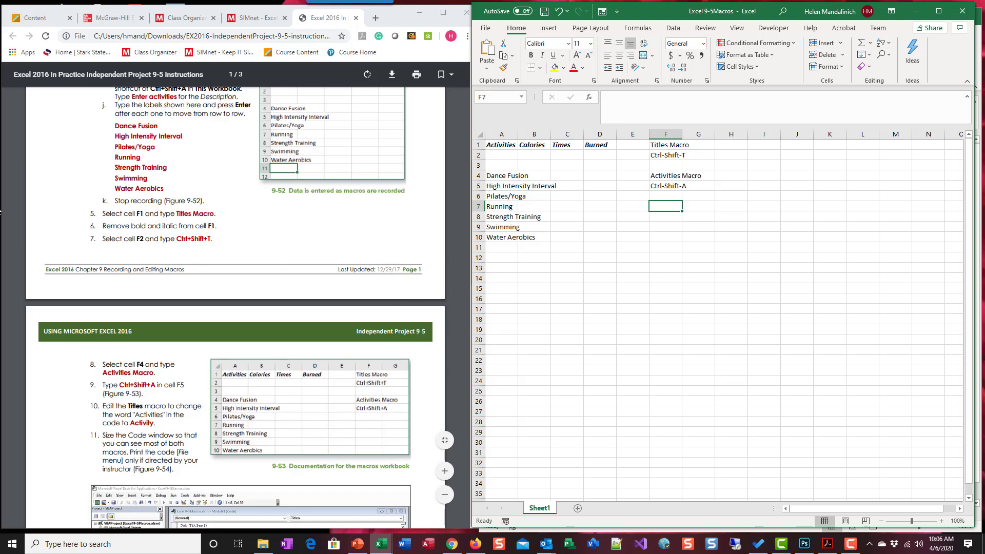
scroll(64, 299, up, 2)
scroll(93, 221, down, 6)
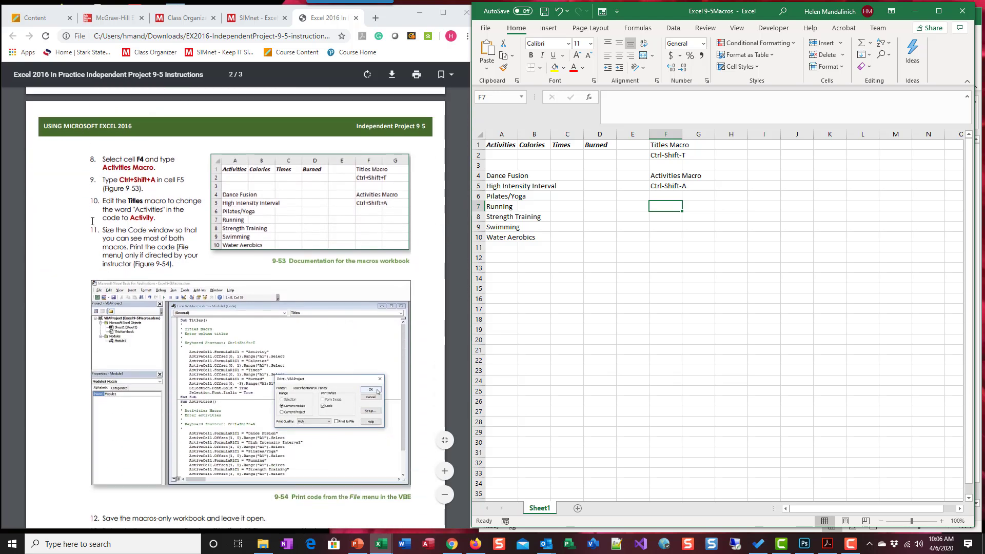